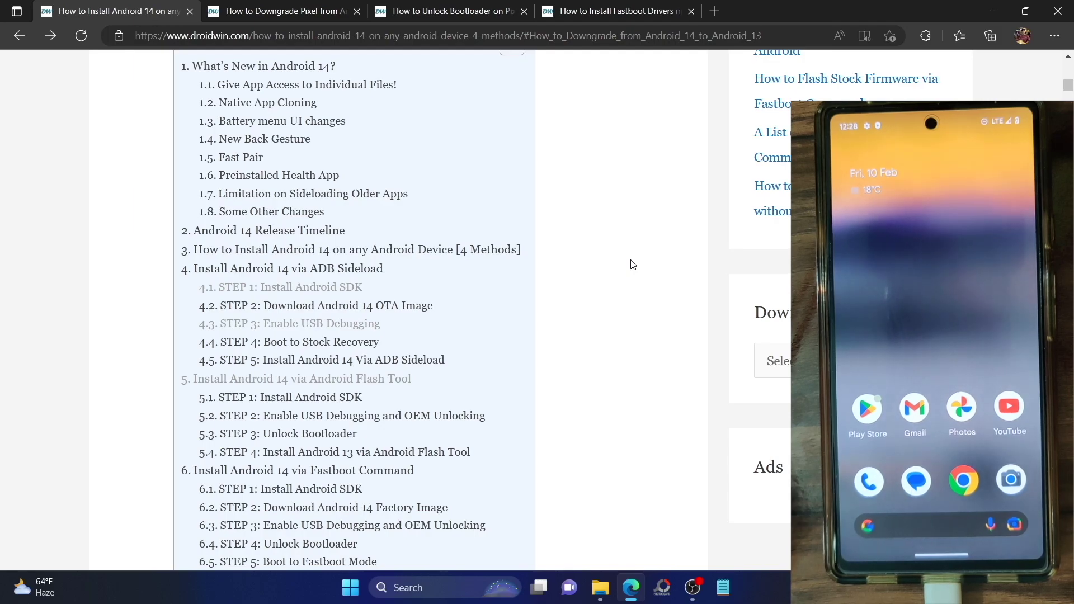
Read the guide's What's New in Android 14 section and return to its table of contents.
scroll(632, 265, "down", 9)
scroll(632, 264, "down", 4)
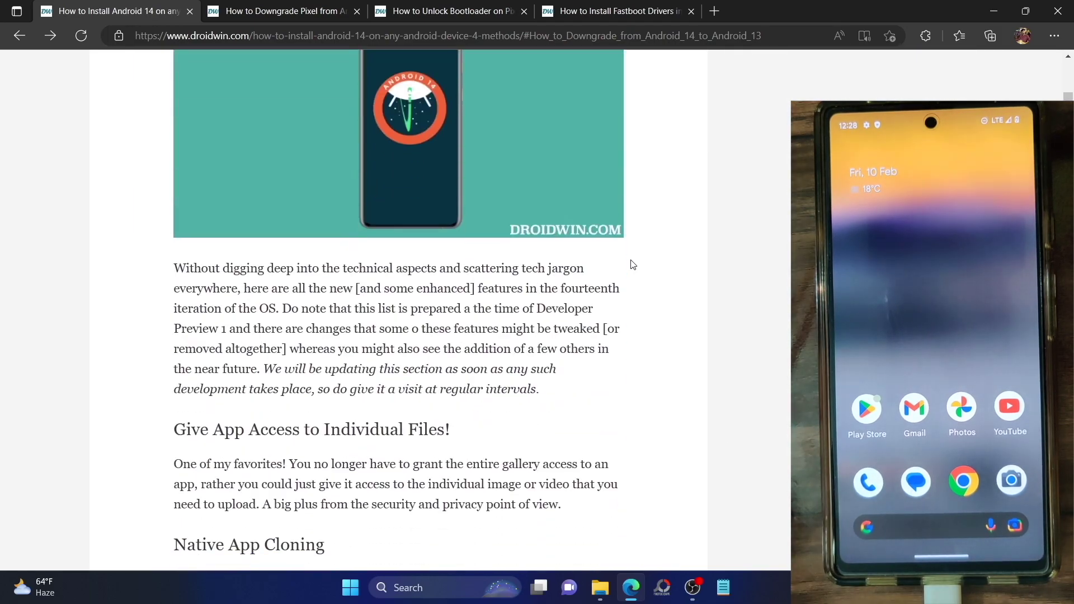
scroll(632, 264, "down", 1)
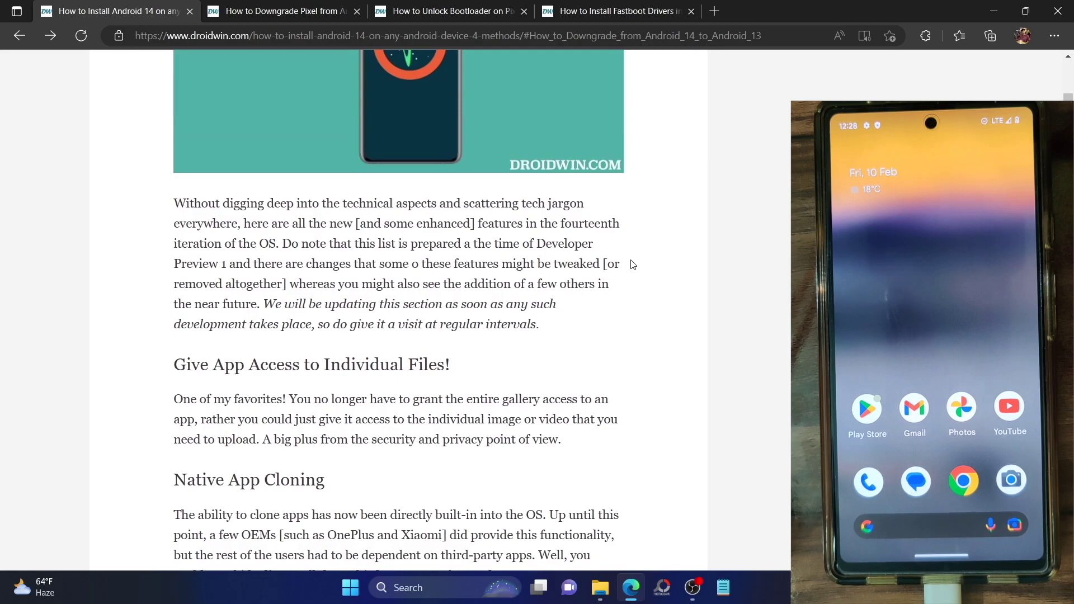
scroll(632, 264, "down", 1)
scroll(632, 265, "down", 1)
scroll(632, 264, "down", 2)
scroll(397, 126, "down", 1)
scroll(397, 125, "down", 1)
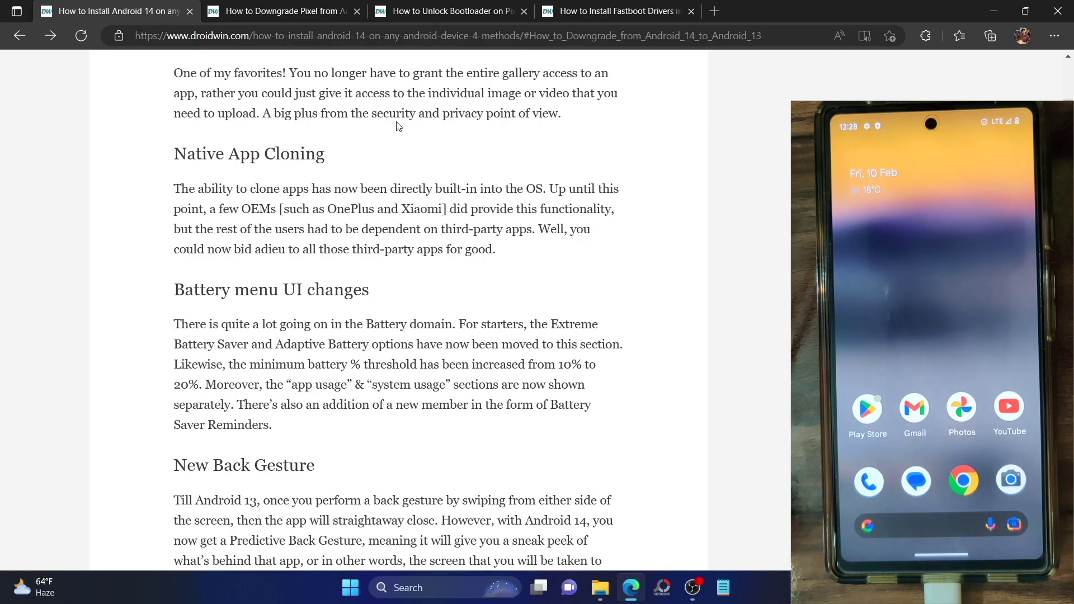
scroll(398, 125, "down", 8)
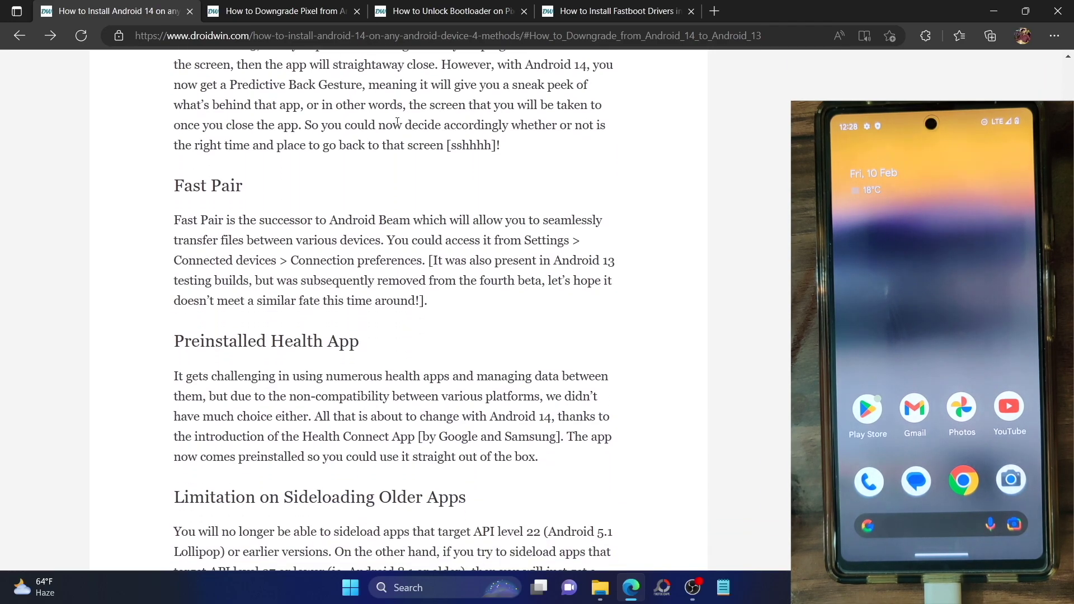
scroll(397, 123, "down", 1)
scroll(397, 125, "up", 3)
scroll(397, 126, "up", 15)
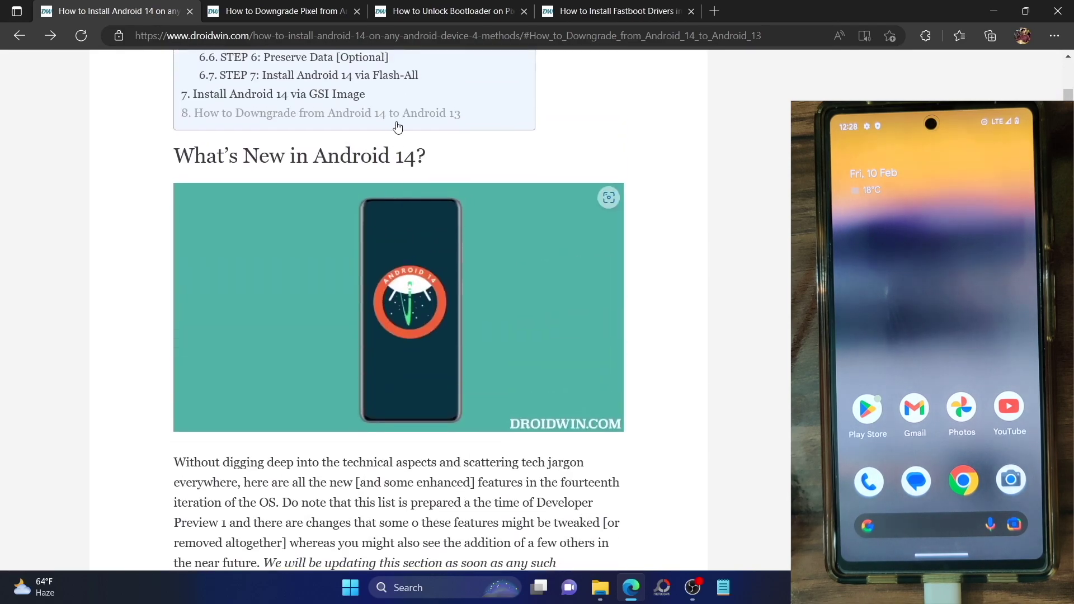
scroll(397, 127, "up", 6)
scroll(397, 126, "down", 3)
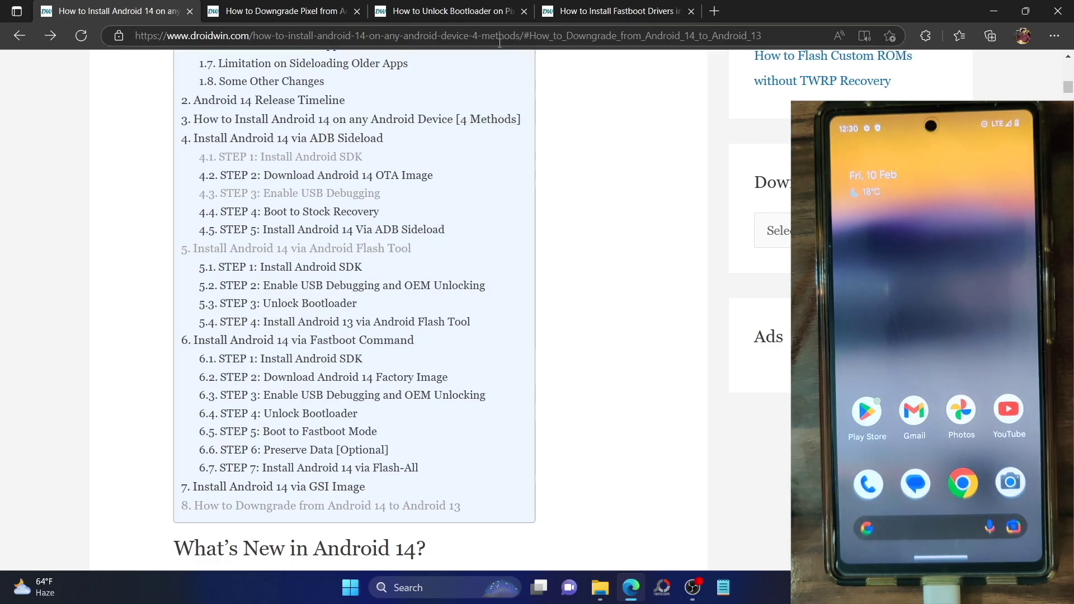
Open the guide's Install Android 14 via Android Flash Tool section and check the extracted platform-tools folder in File Explorer.
left_click(355, 246)
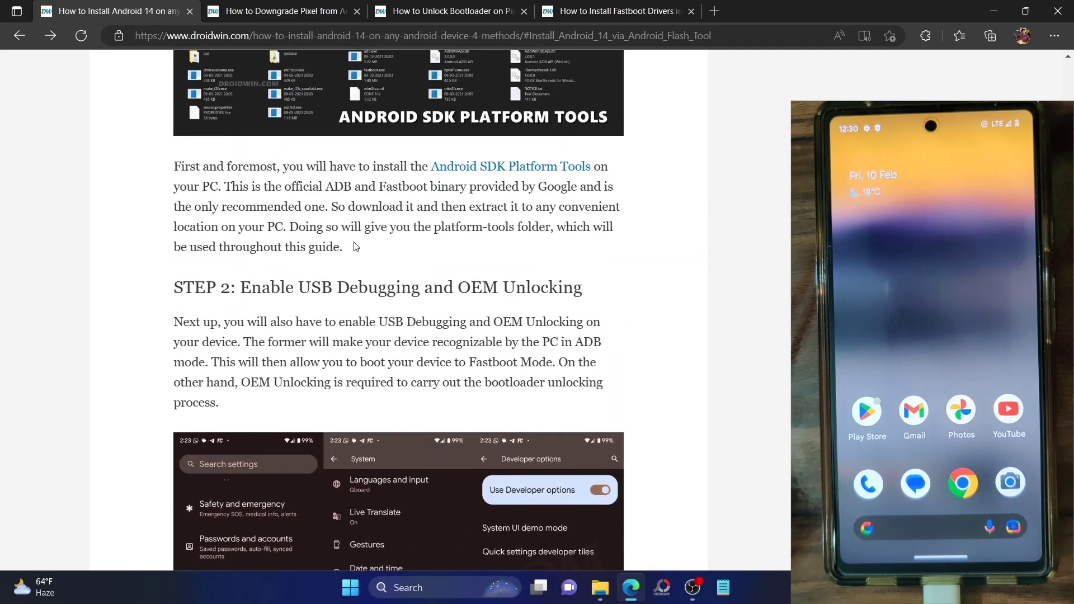
scroll(358, 150, "up", 1)
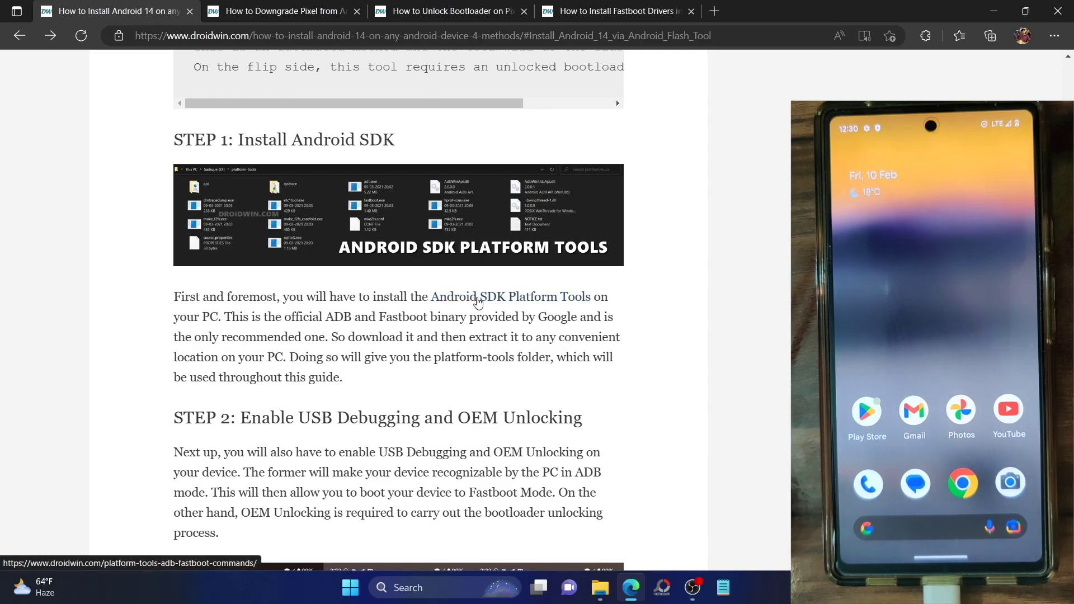
left_click(599, 587)
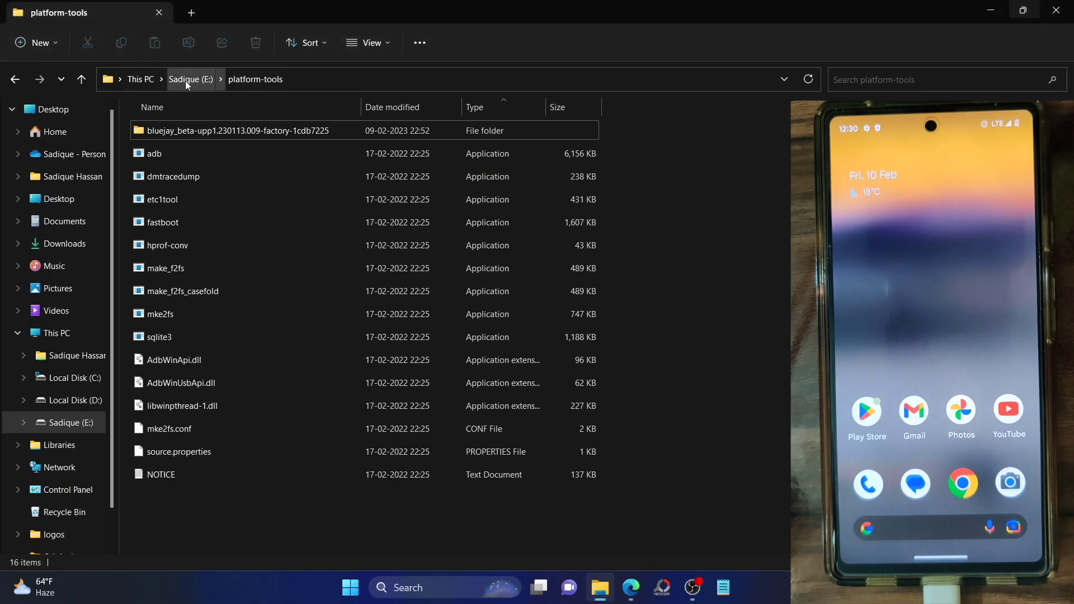
left_click(631, 587)
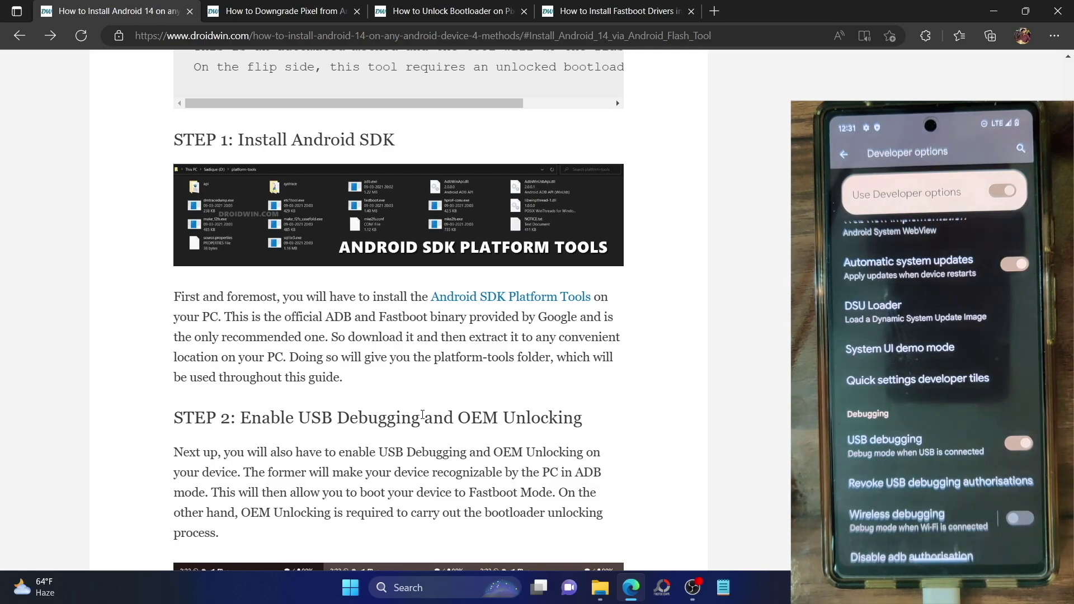
Open a Command Prompt in the platform-tools folder by running cmd from File Explorer.
left_click(615, 590)
left_click(315, 80)
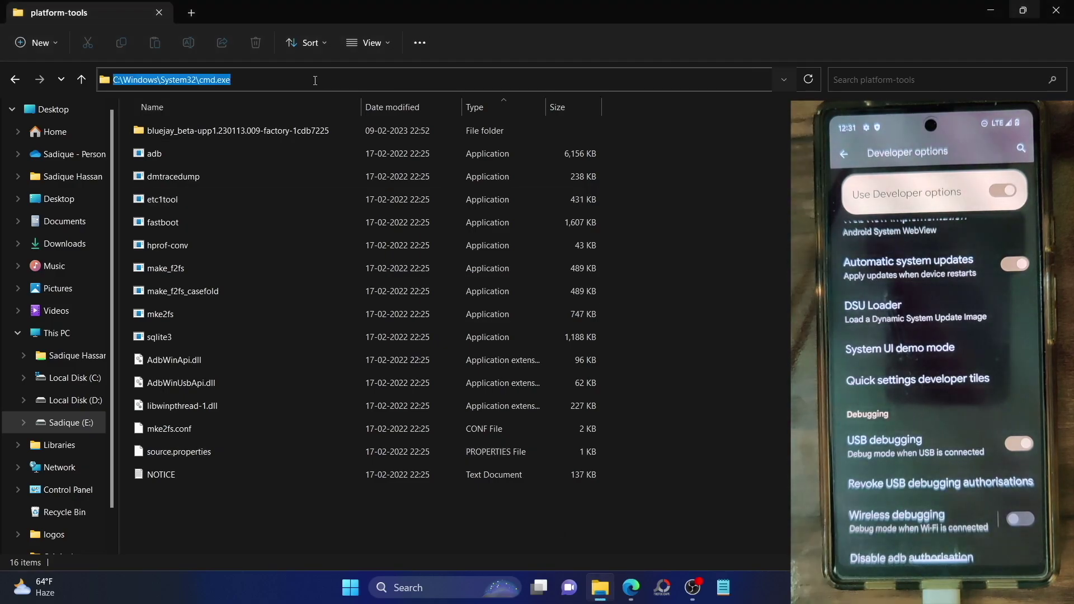
type("cmd")
key("Return")
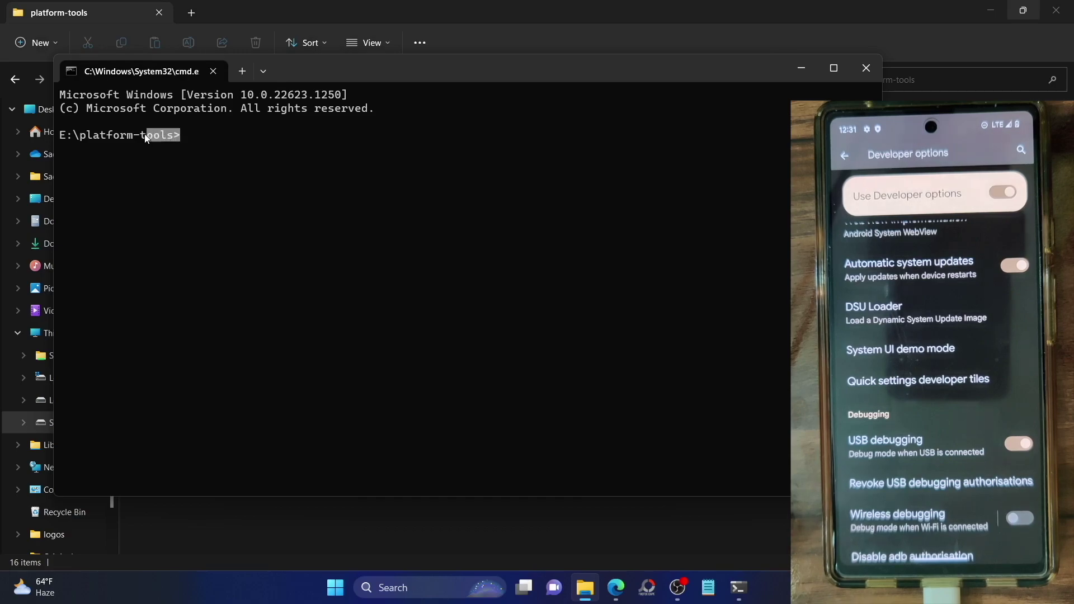
left_click_drag(145, 137, 89, 133)
left_click(217, 133)
Run adb devices twice to check the phone's ADB connection.
type("adb")
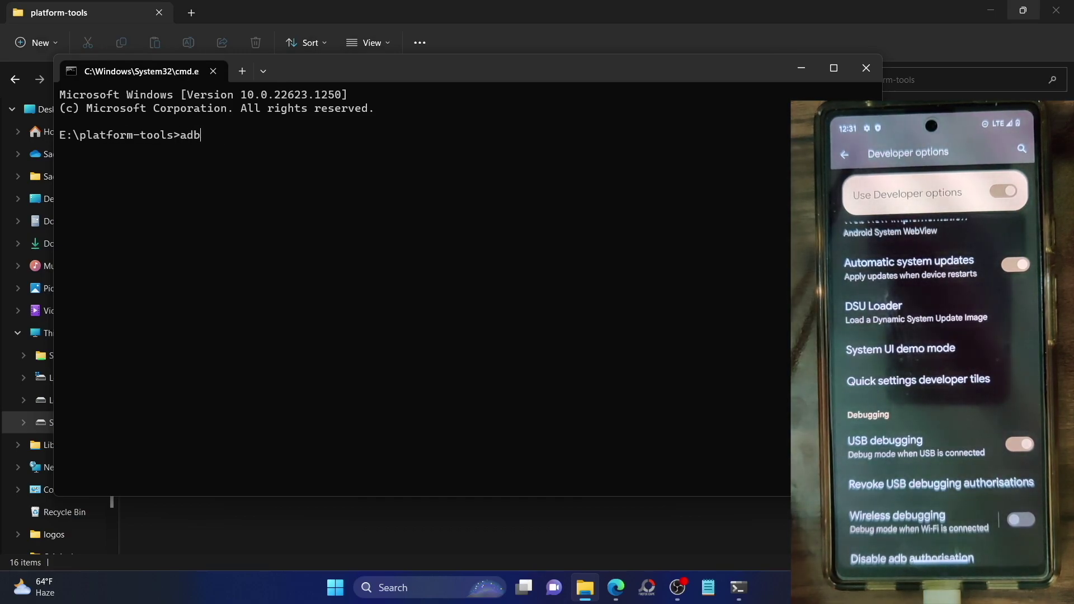
type(" devices")
key("Return")
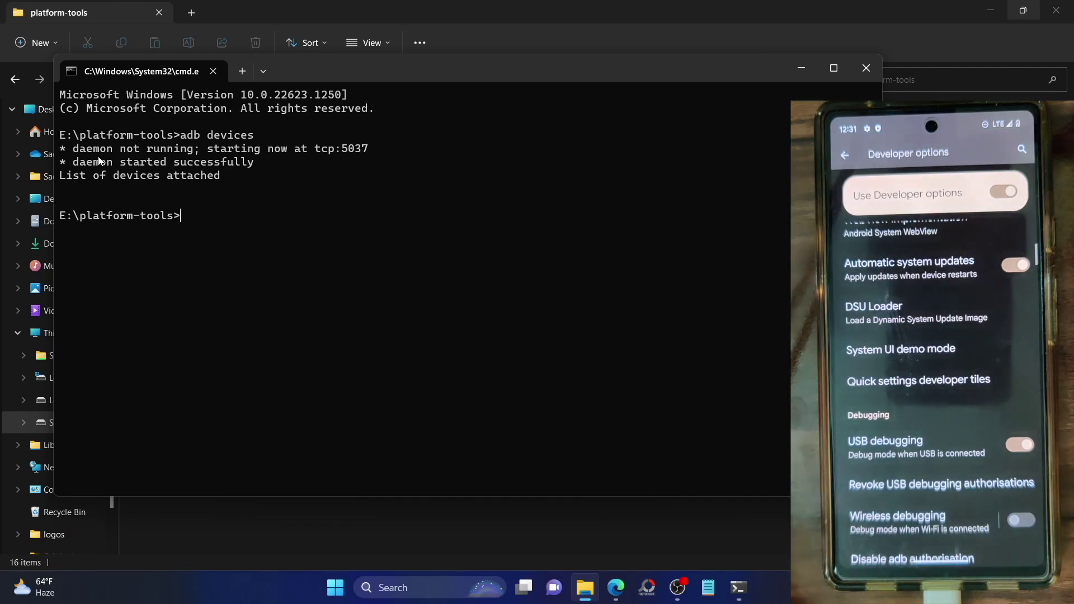
key("Up")
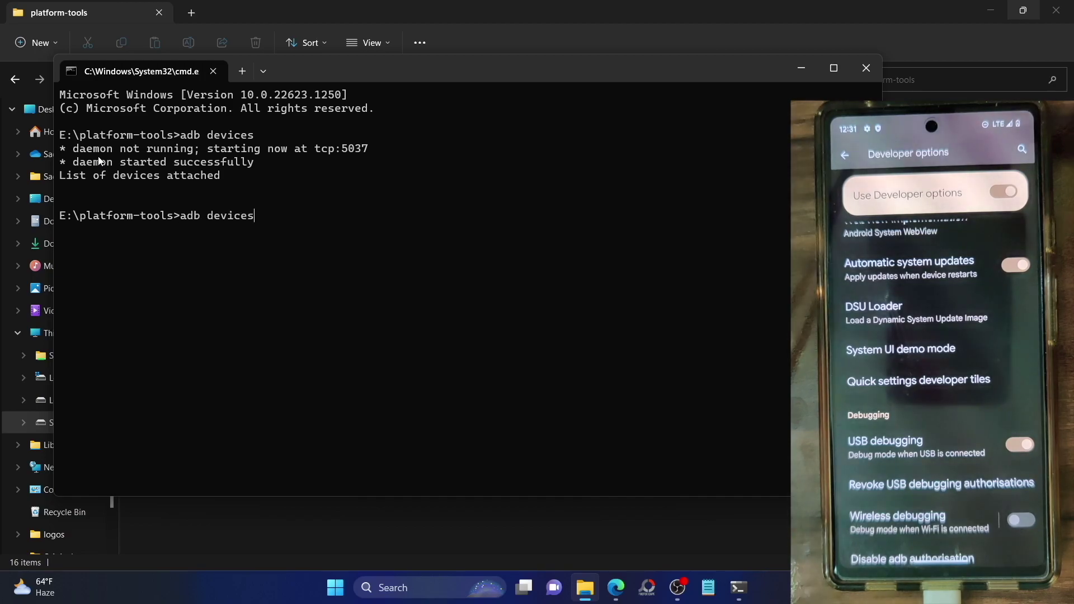
key("Return")
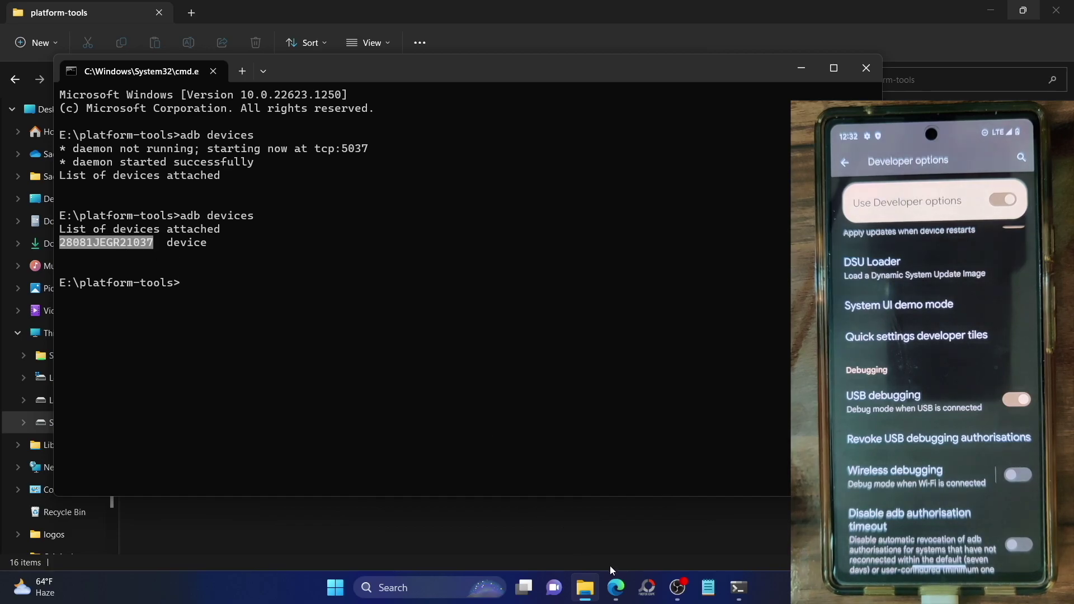
Look up the guide's Unlock Bootloader step and run adb reboot bootloader in the Command Prompt.
left_click(615, 587)
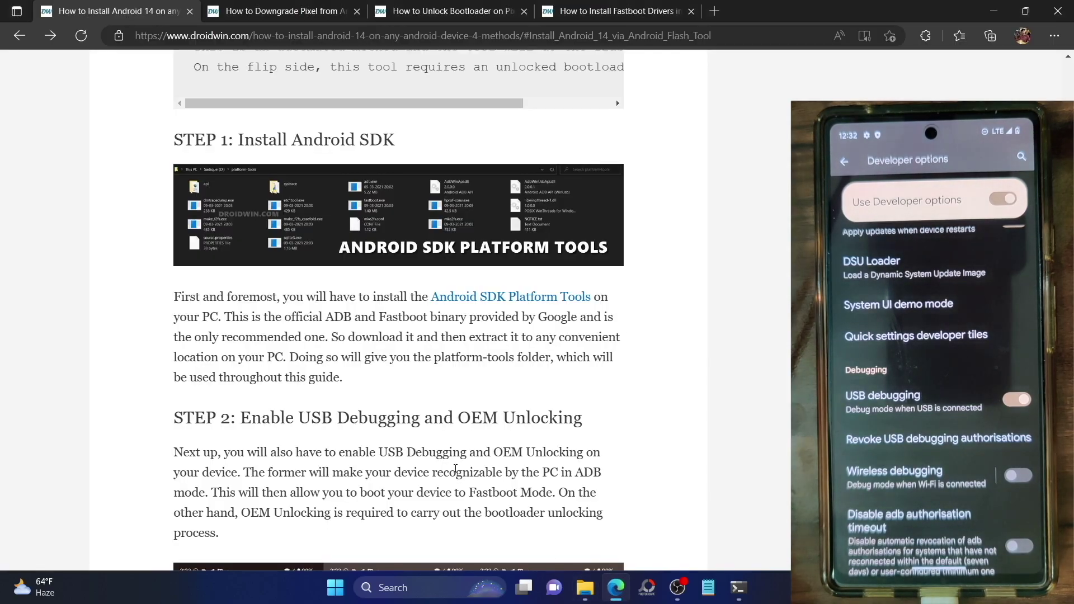
scroll(455, 470, "down", 9)
scroll(454, 472, "down", 9)
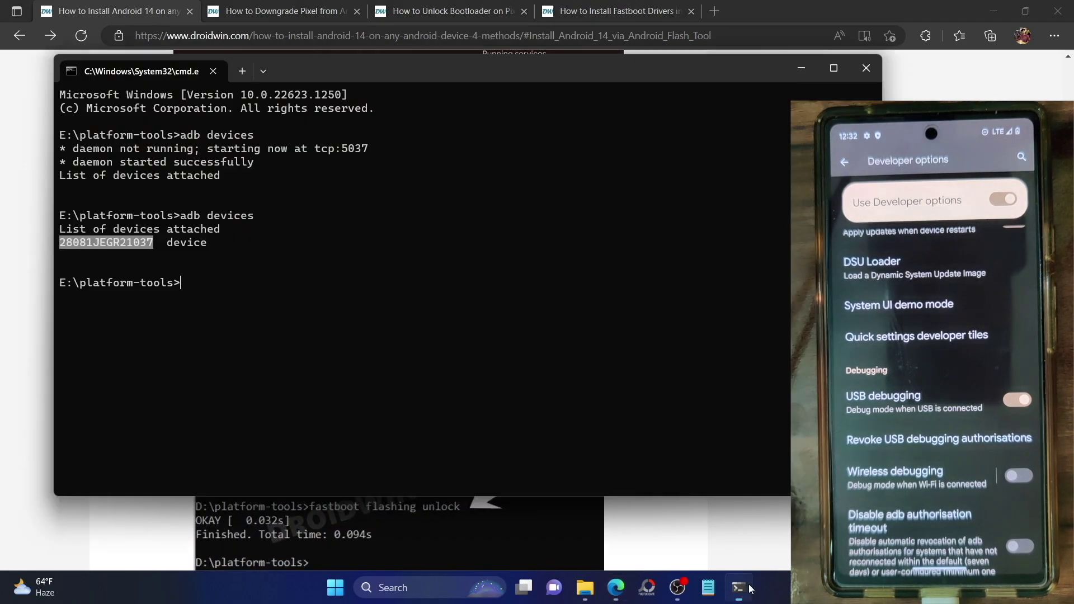
left_click(738, 588)
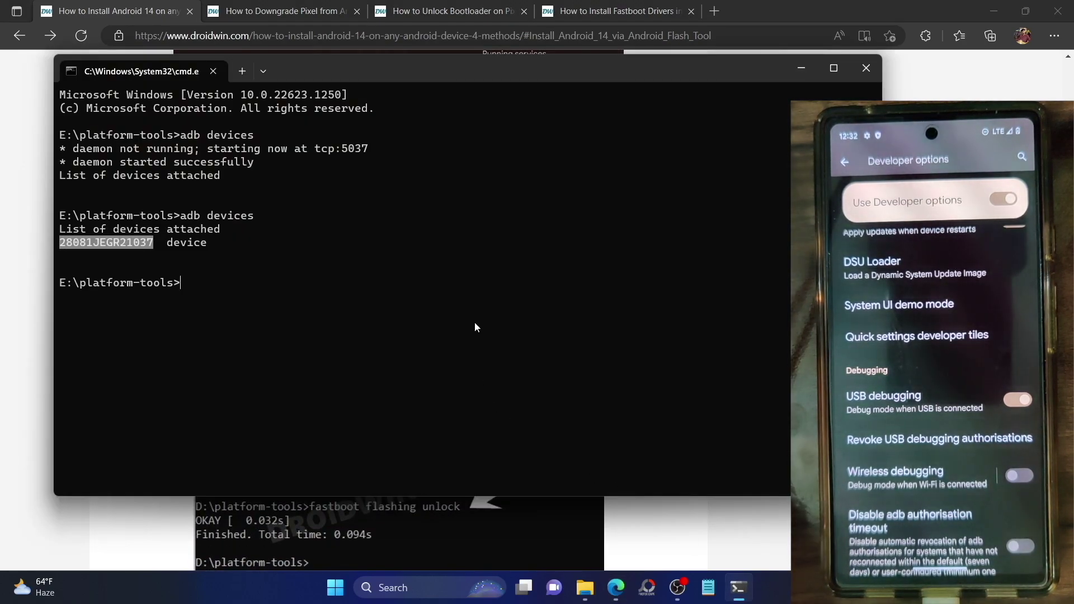
type("adb reboot bootloader")
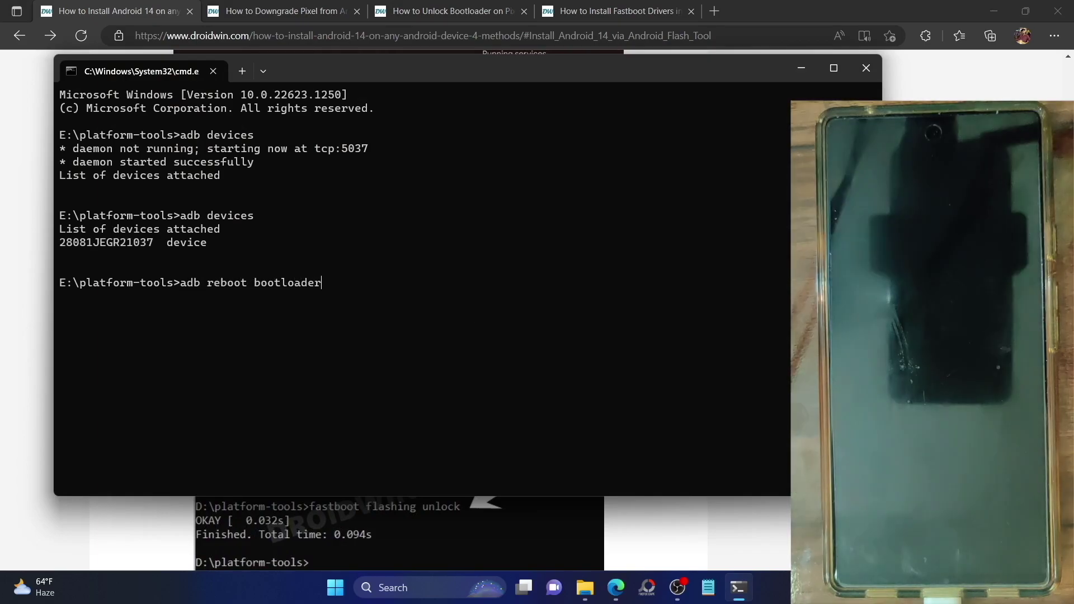
key("Return")
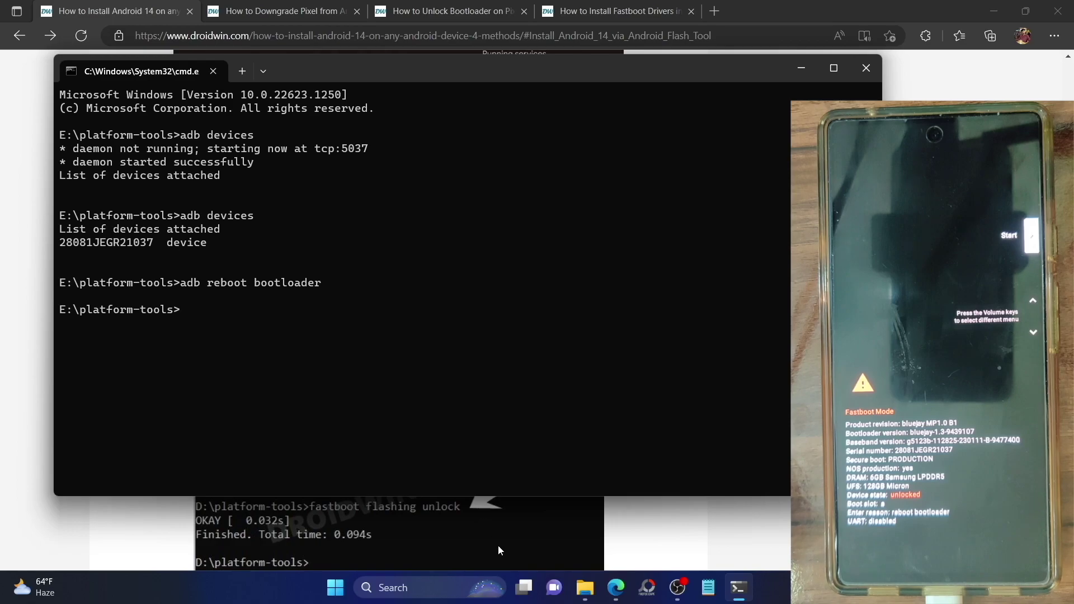
Write the command fastboot flashing unlock in the Command Prompt without running it.
left_click(586, 588)
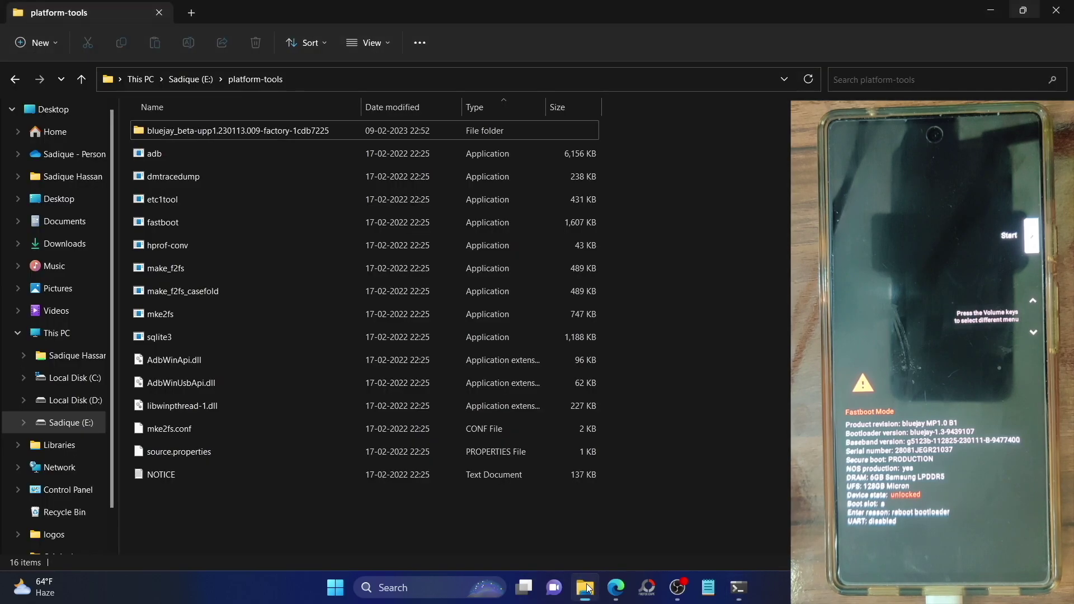
left_click(738, 587)
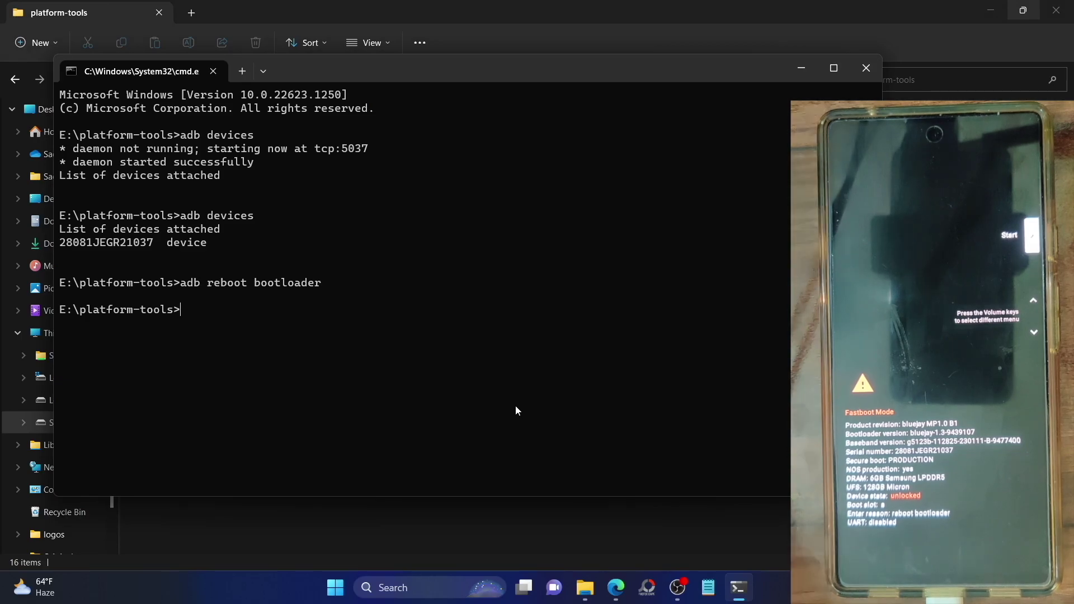
type("fas")
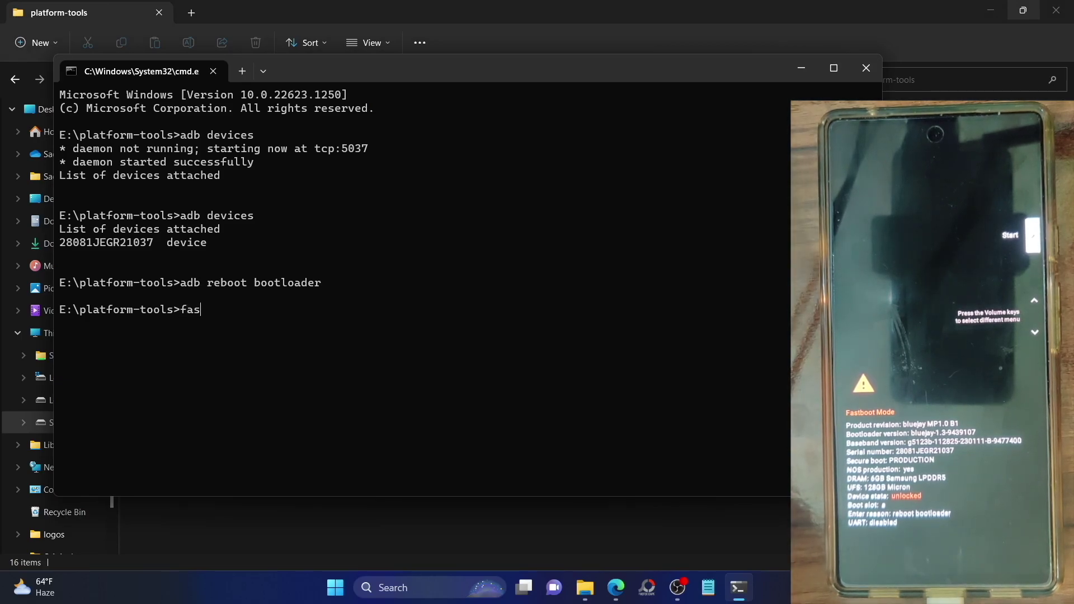
type("tboot flashing unlock")
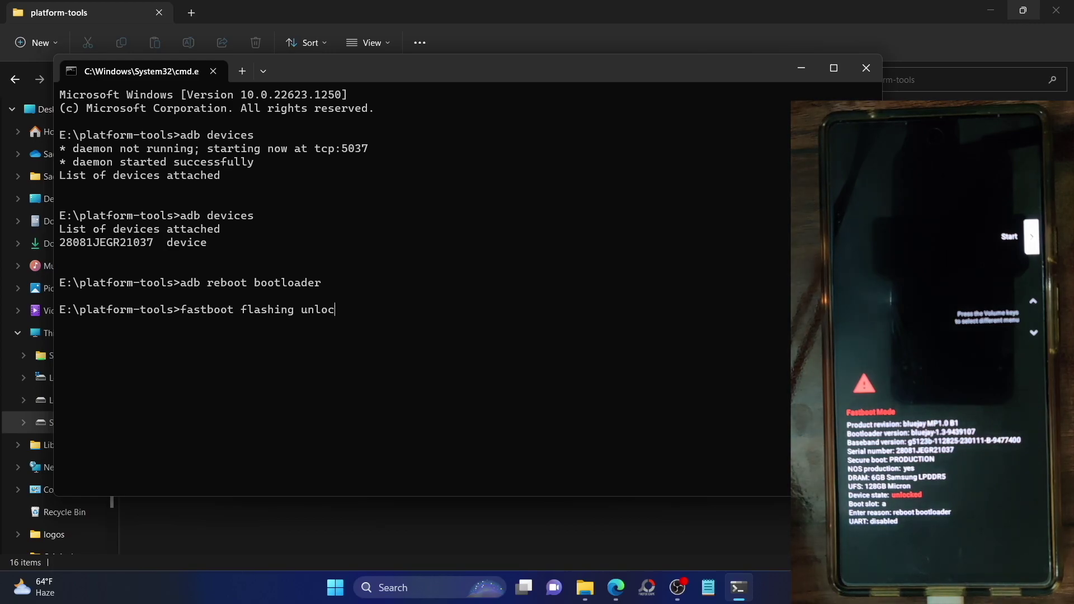
Change the pending command to fastboot devices and run it to check the phone's fastboot connection.
key("BackSpace")
key("BackSpace")
key("BackSpace")
key("BackSpace")
key("BackSpace")
key("BackSpace")
key("BackSpace")
key("BackSpace")
key("BackSpace")
key("BackSpace")
key("BackSpace")
key("BackSpace")
key("BackSpace")
key("BackSpace")
key("BackSpace")
key("BackSpace")
type("t device")
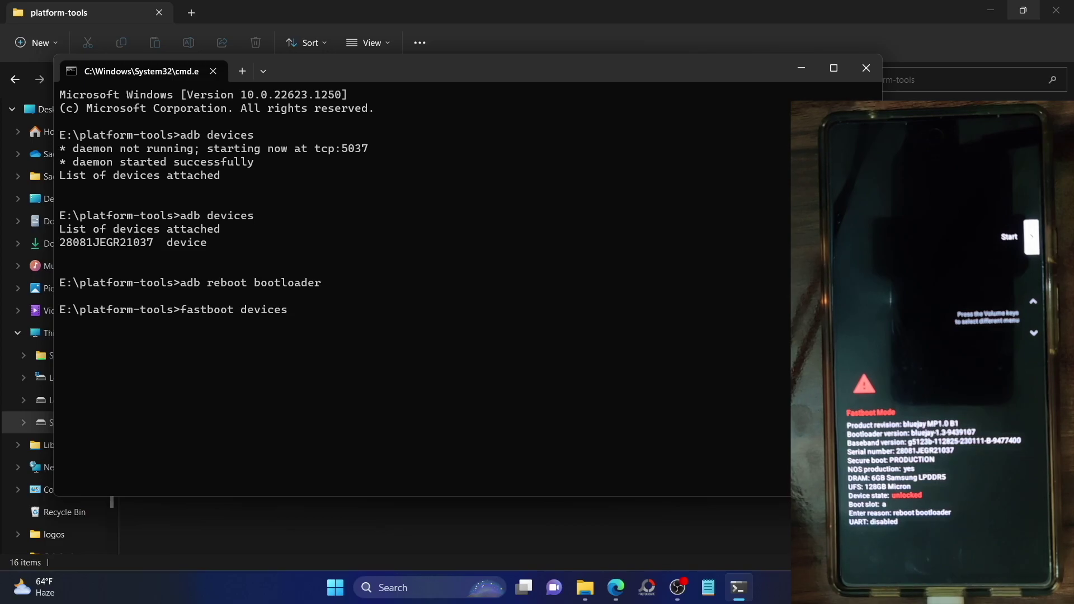
key("Return")
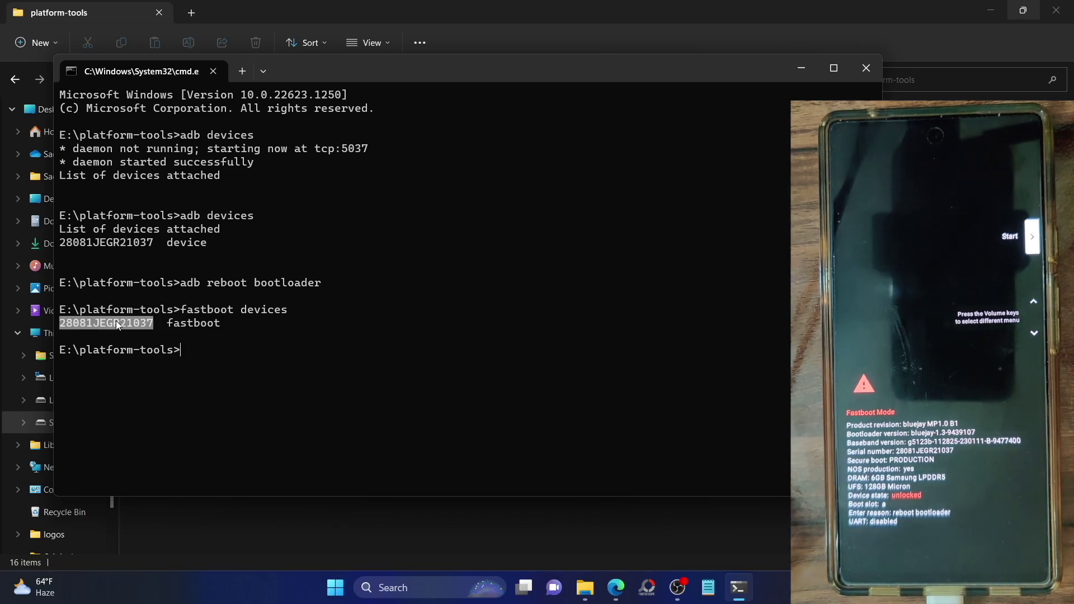
Switch to the browser and review the guide on installing Fastboot drivers in Windows 11.
left_click(615, 587)
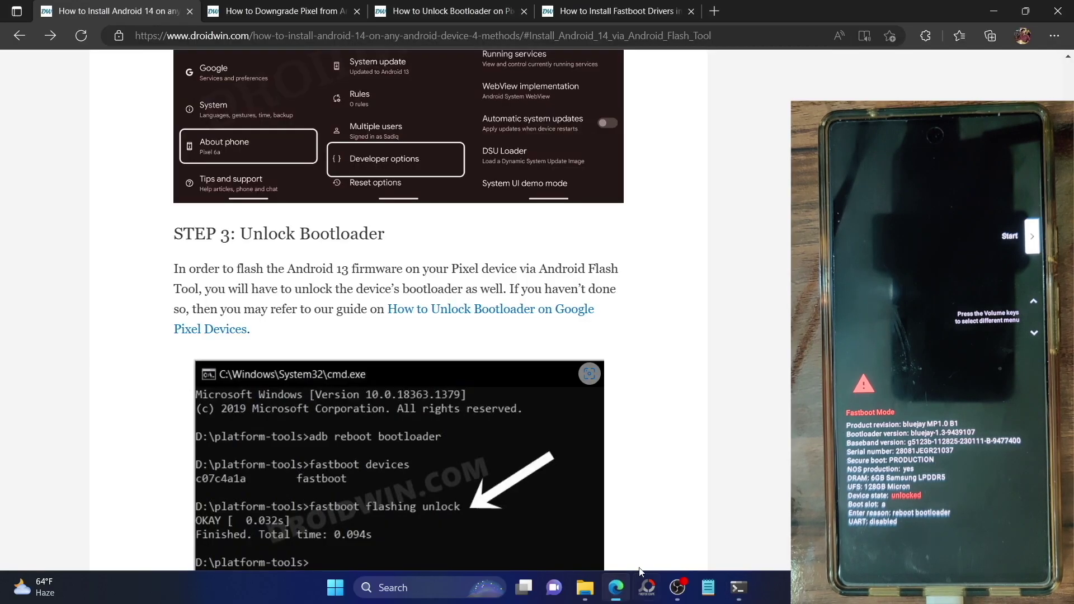
left_click(582, 15)
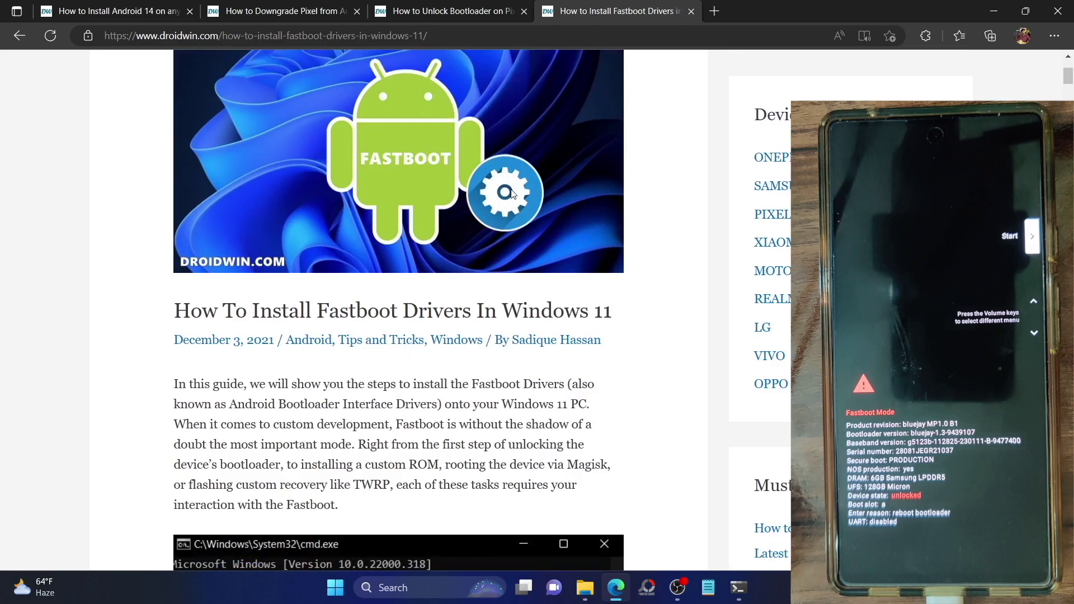
scroll(511, 189, "down", 12)
scroll(511, 194, "down", 9)
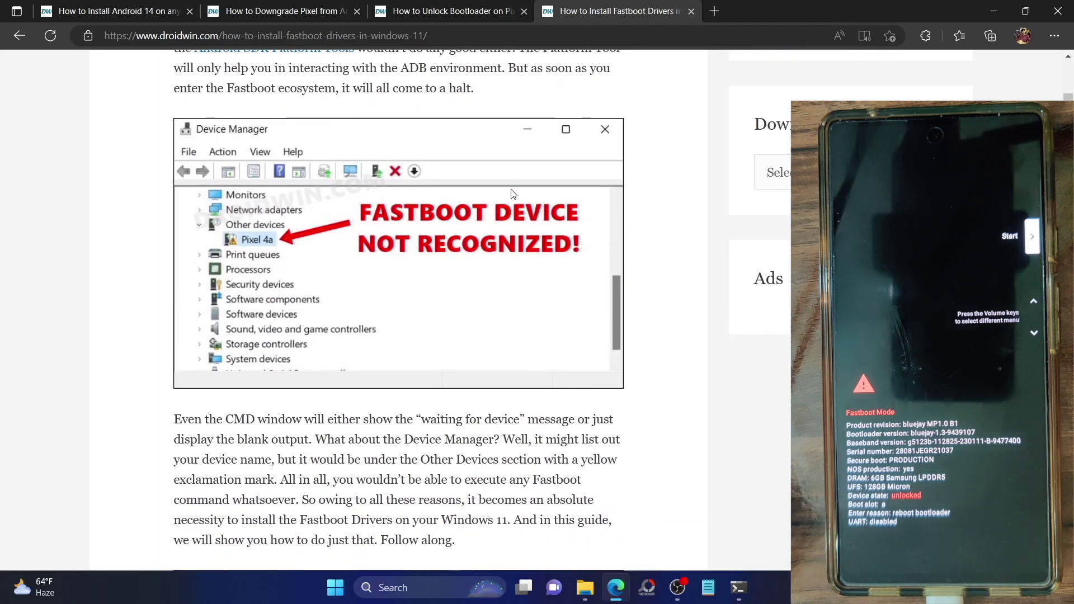
Inspect the Android Bootloader Interface under Android Phone in Device Manager and place the window beside the Command Prompt.
left_click(584, 587)
left_click(737, 588)
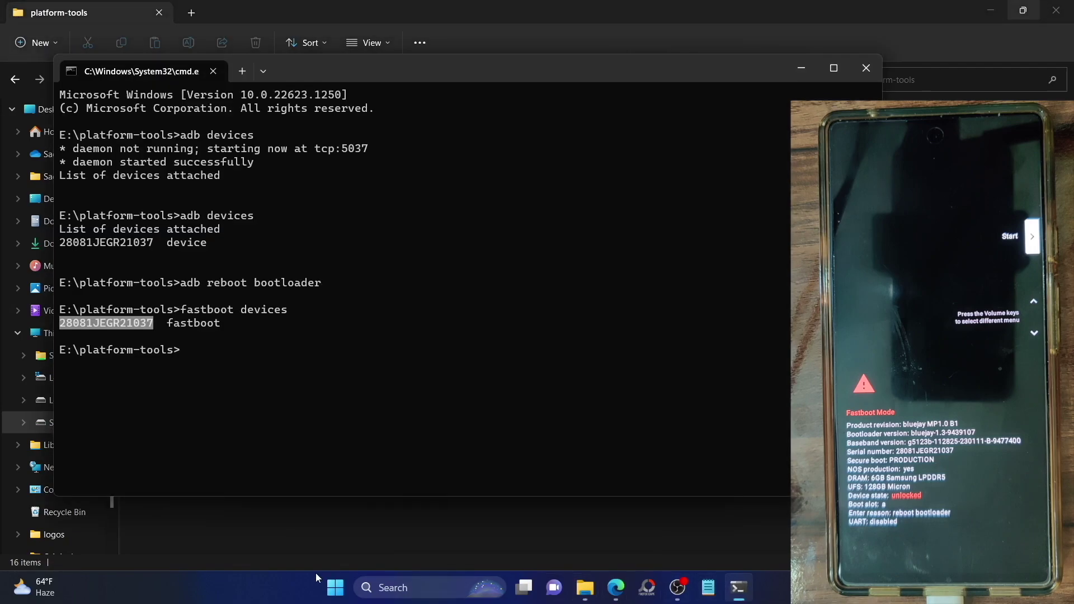
right_click(342, 592)
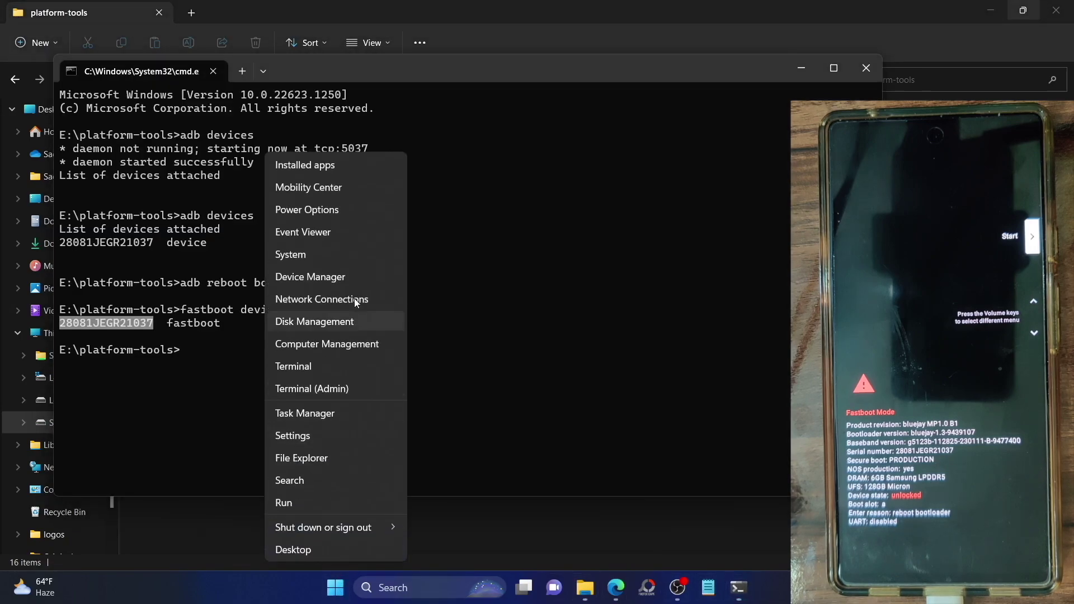
left_click(317, 272)
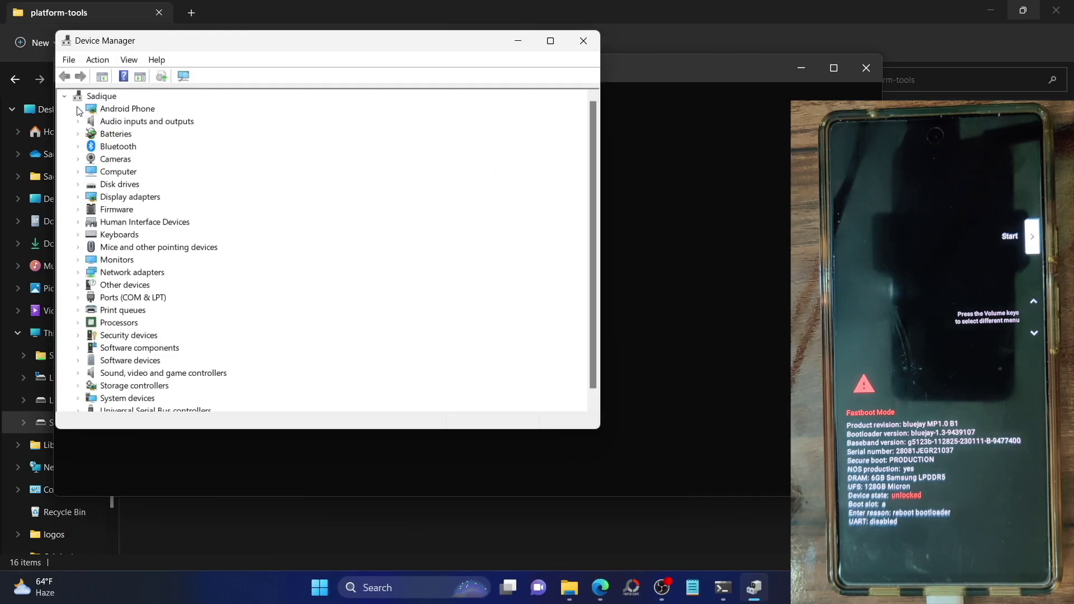
left_click(78, 109)
left_click(213, 124)
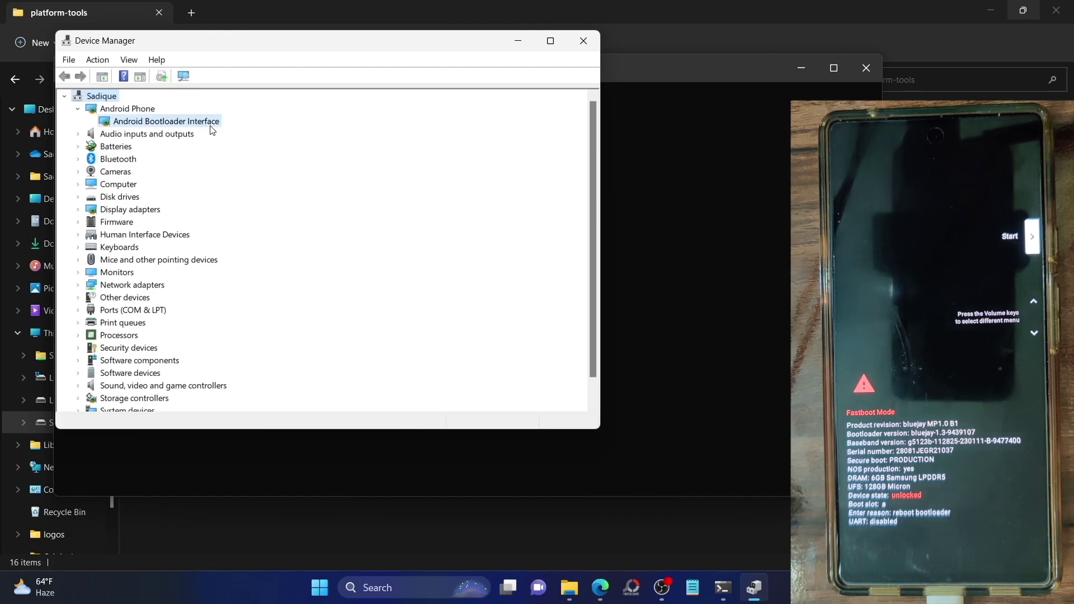
left_click_drag(276, 35, 770, 71)
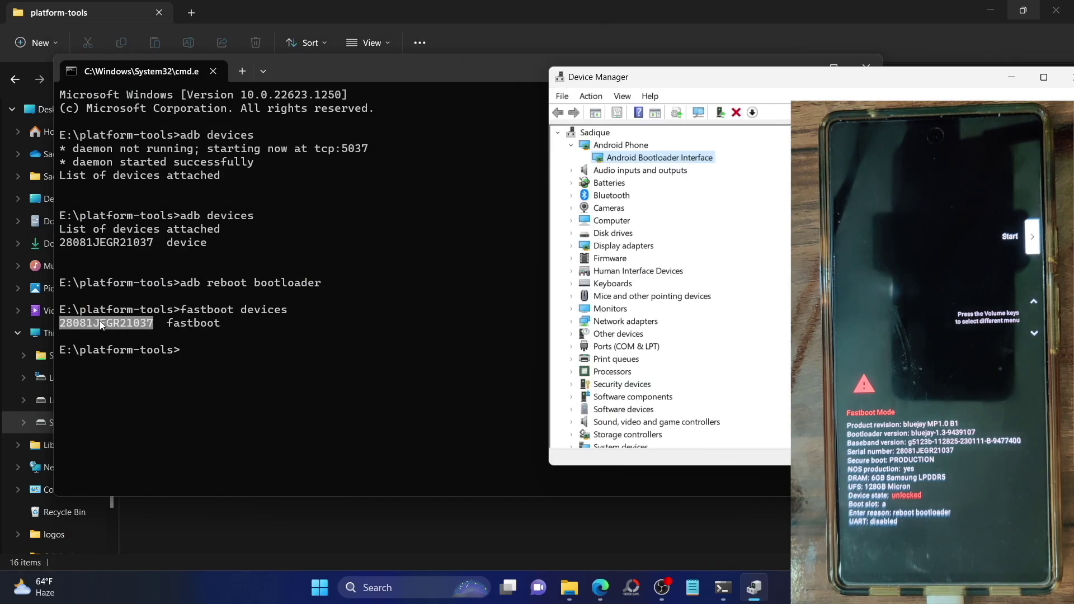
Close Device Manager and run fastboot reboot in the Command Prompt to restart the phone.
left_click_drag(755, 83, 448, 73)
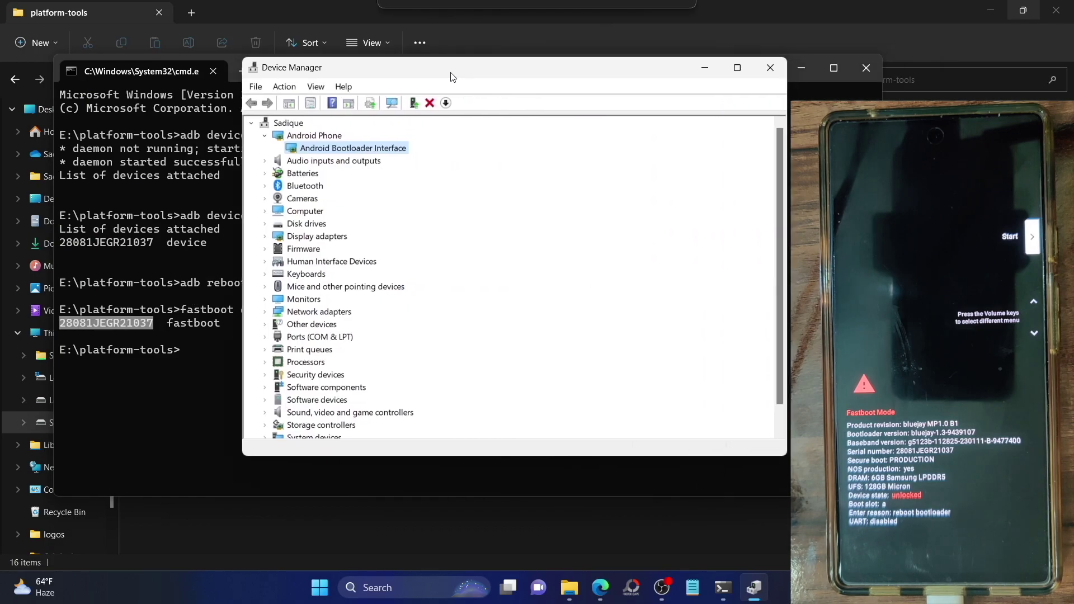
left_click(762, 75)
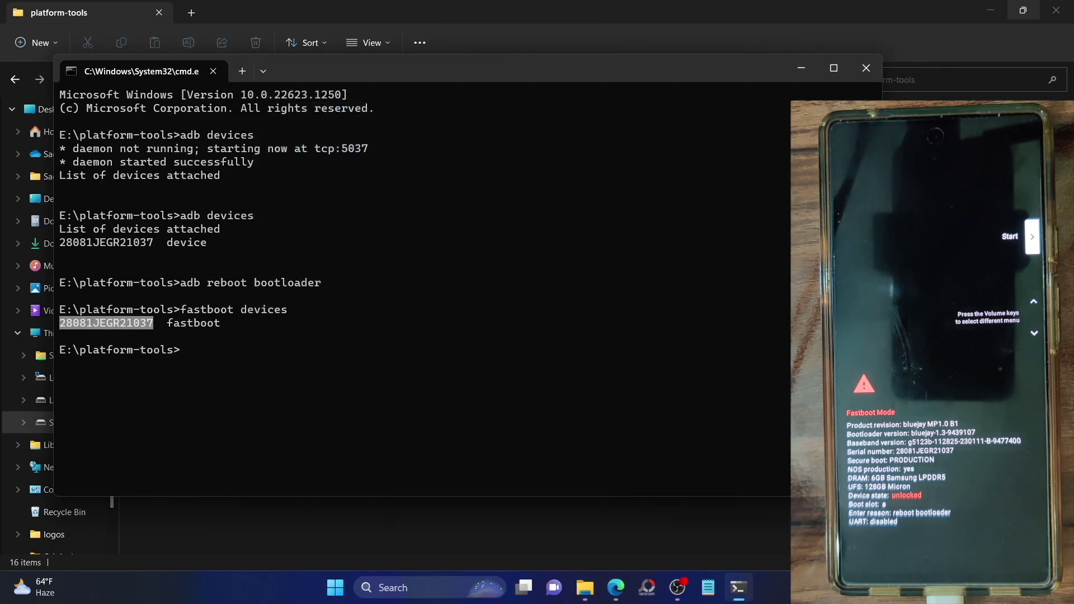
left_click(308, 360)
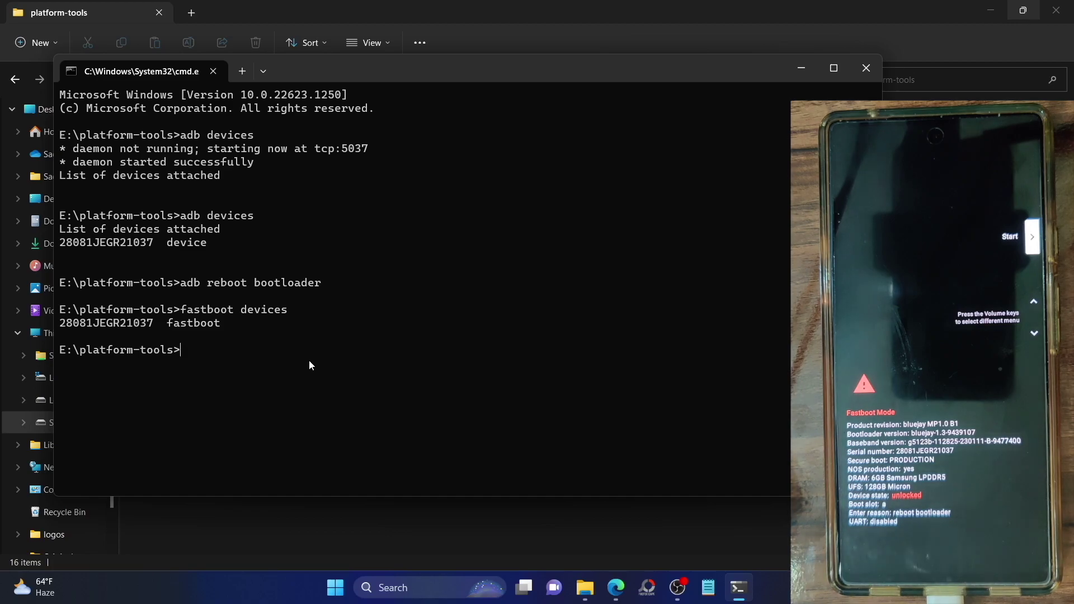
left_click(617, 586)
left_click(581, 584)
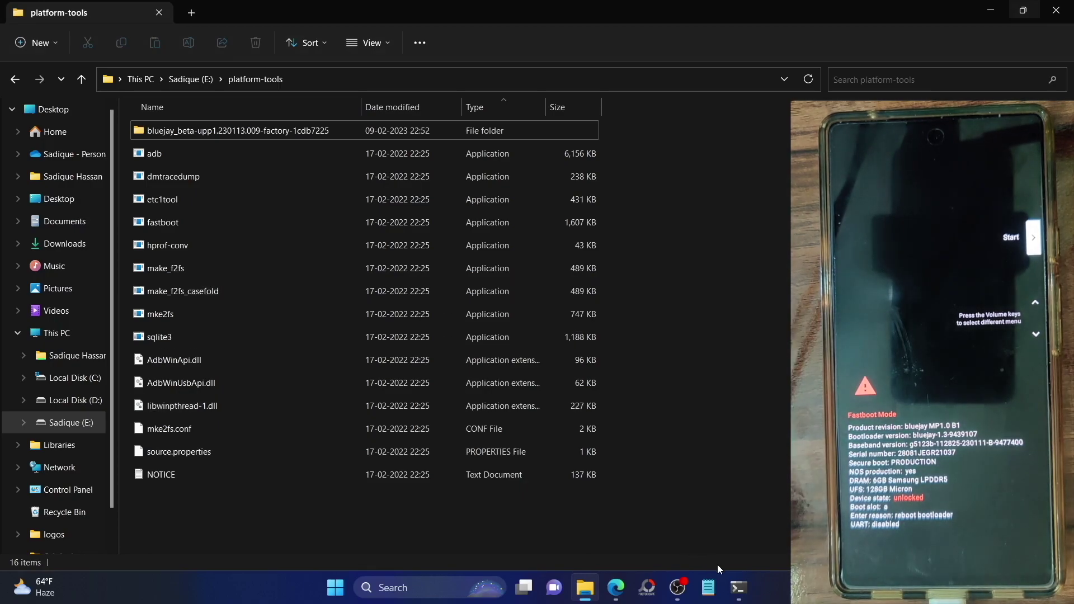
left_click(737, 586)
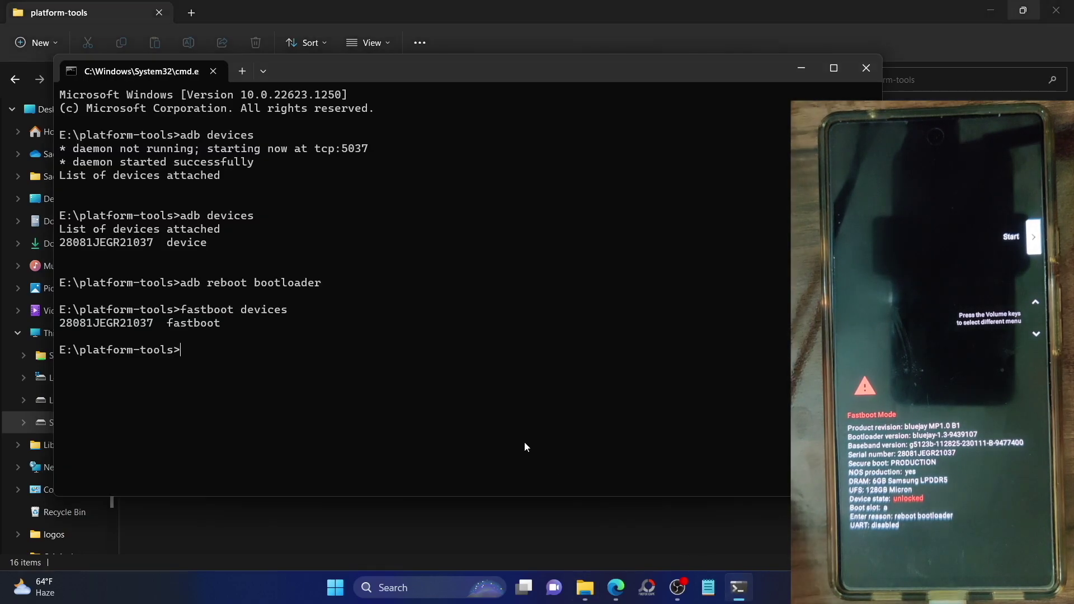
type("fastboot reboot")
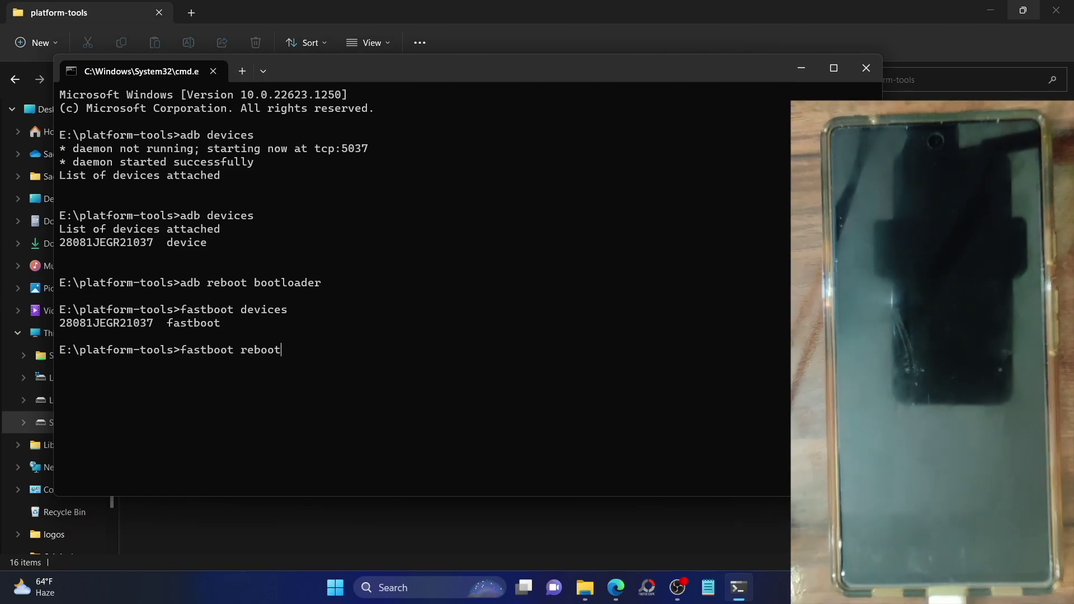
key("Return")
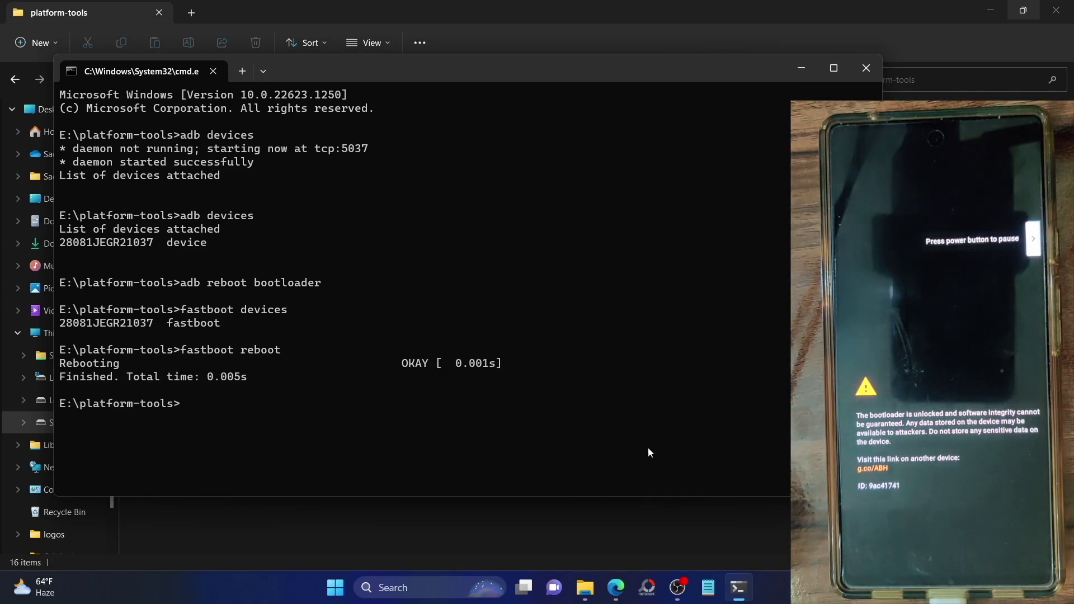
Switch to the browser and open the Android Flash Tool link from Step 4 of the Android 14 guide in a new tab.
left_click(617, 588)
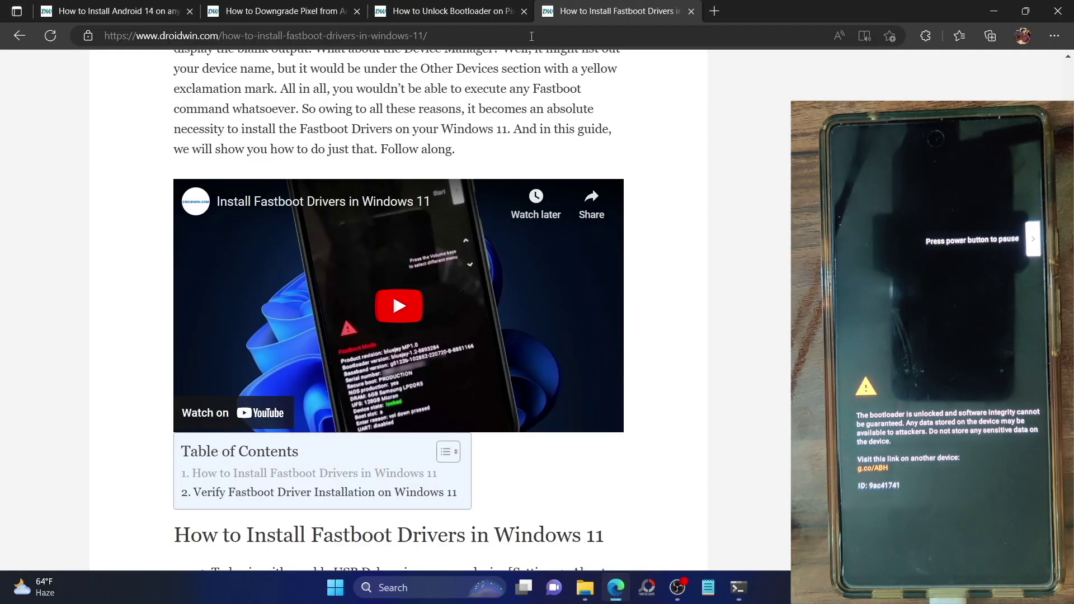
left_click(176, 10)
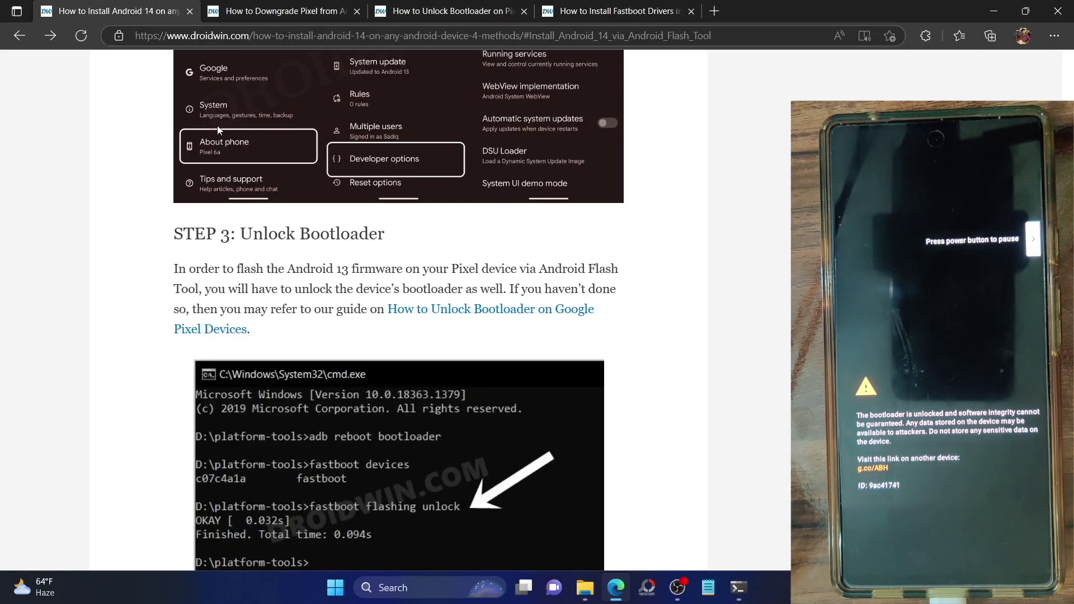
scroll(319, 242, "down", 10)
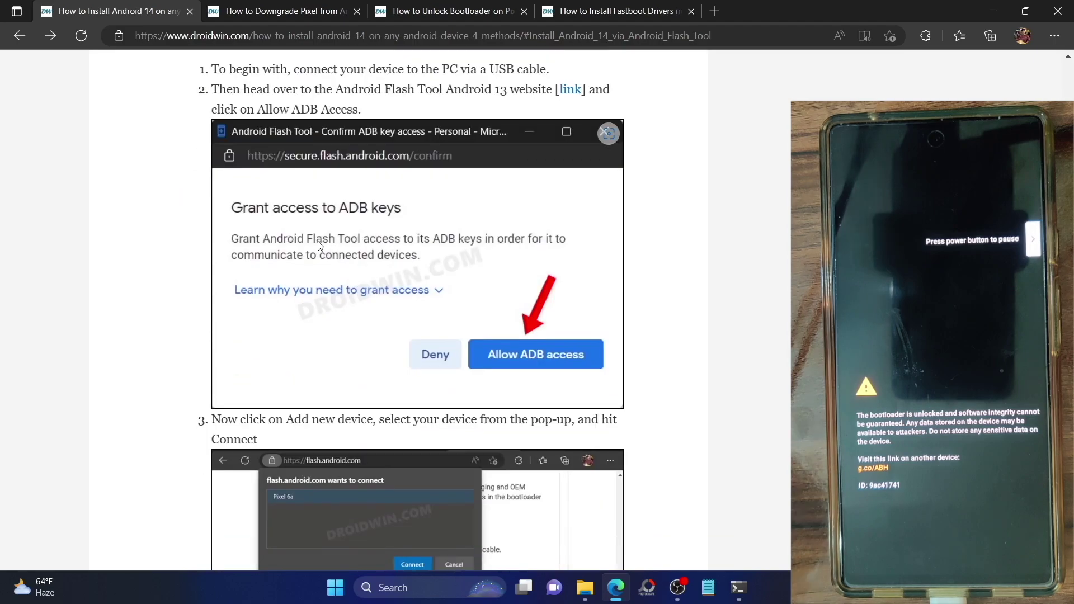
scroll(320, 246, "up", 1)
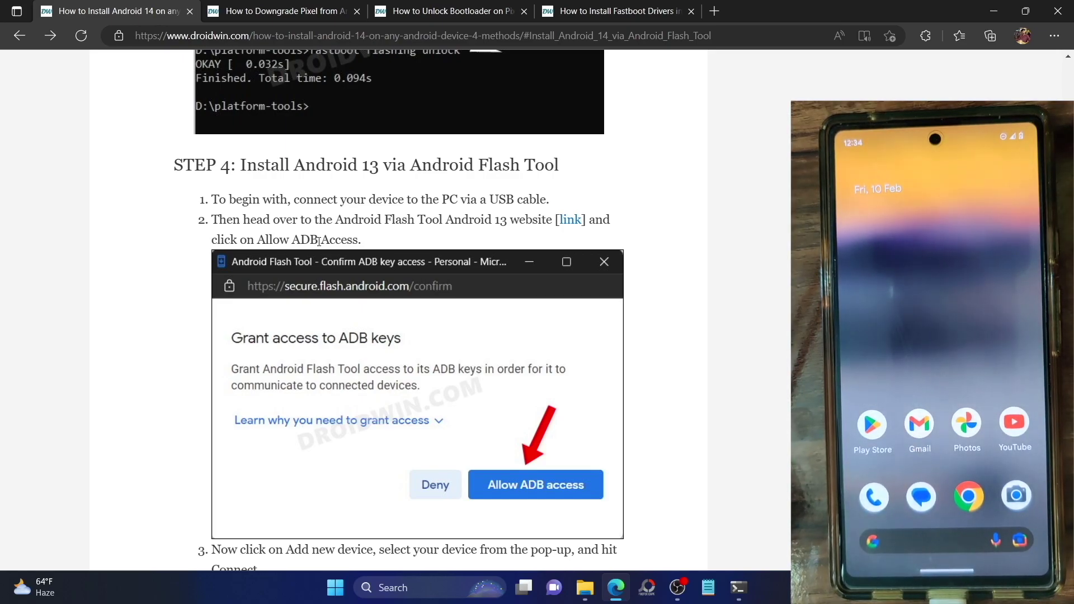
right_click(567, 222)
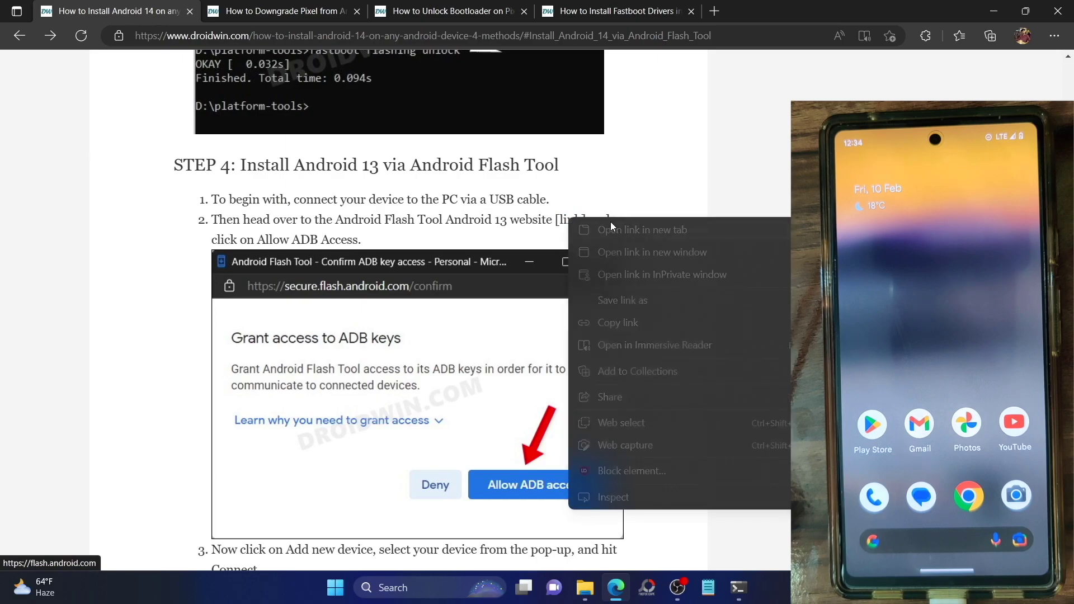
left_click(612, 224)
left_click(283, 4)
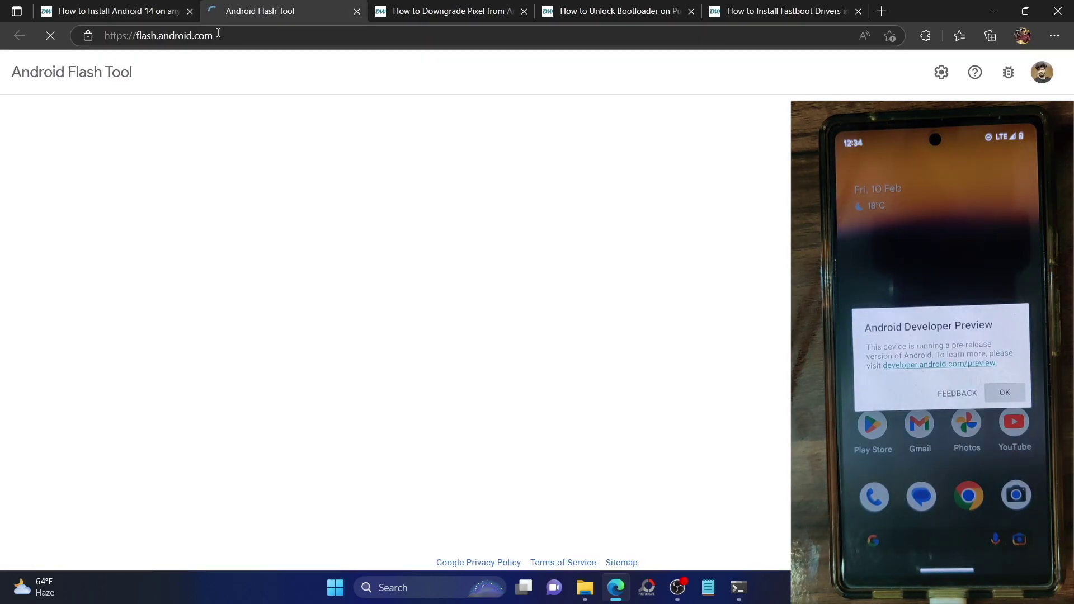
Allow ADB access for Android Flash Tool and check the Pixel 6a's in-use notice in the device list.
left_click(218, 35)
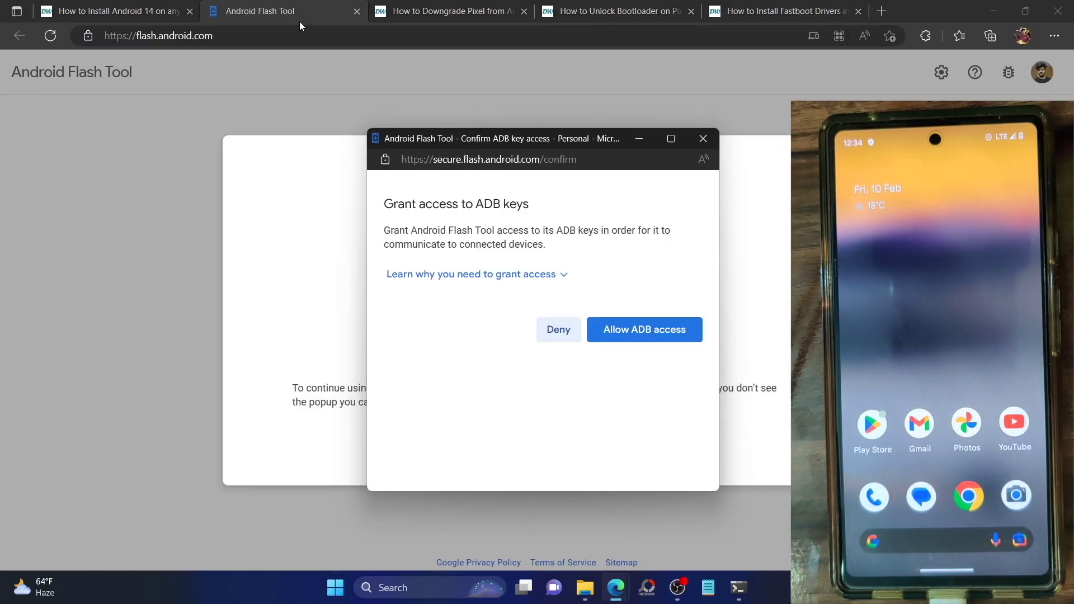
left_click(649, 339)
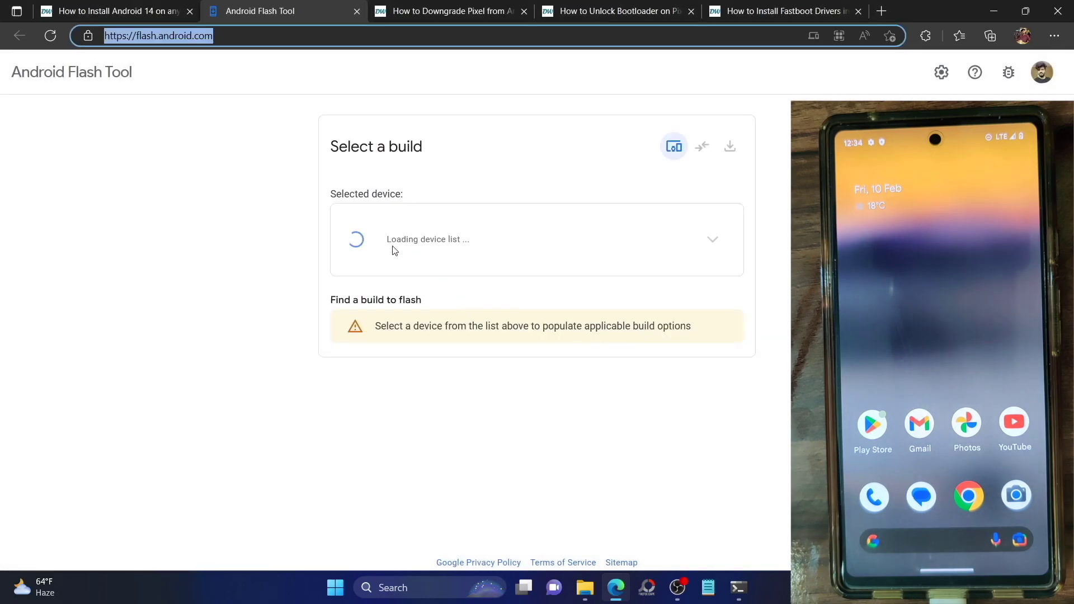
left_click(571, 264)
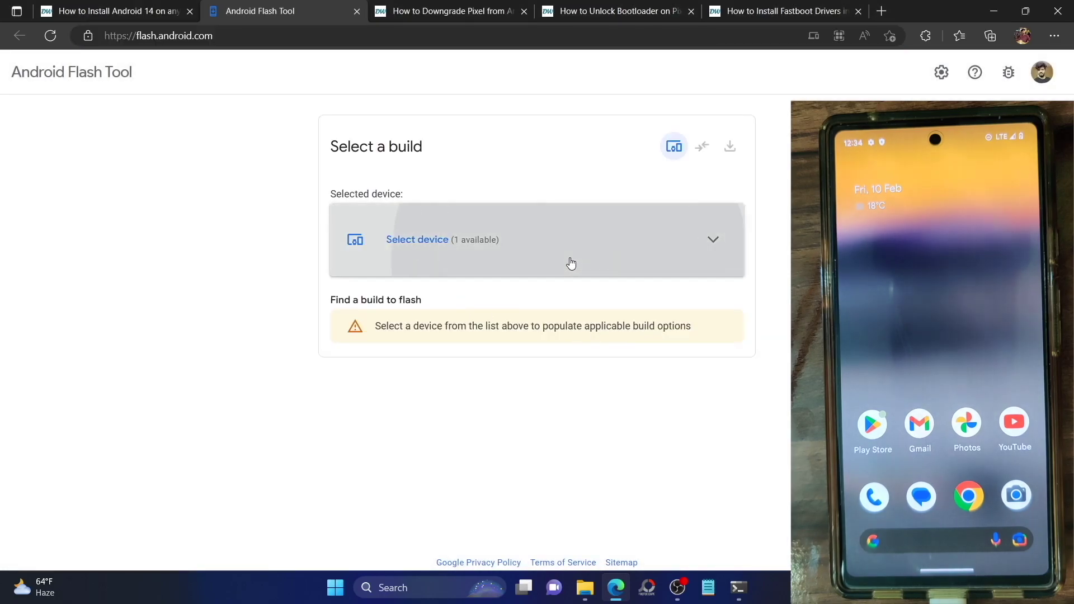
mouse_move(463, 257)
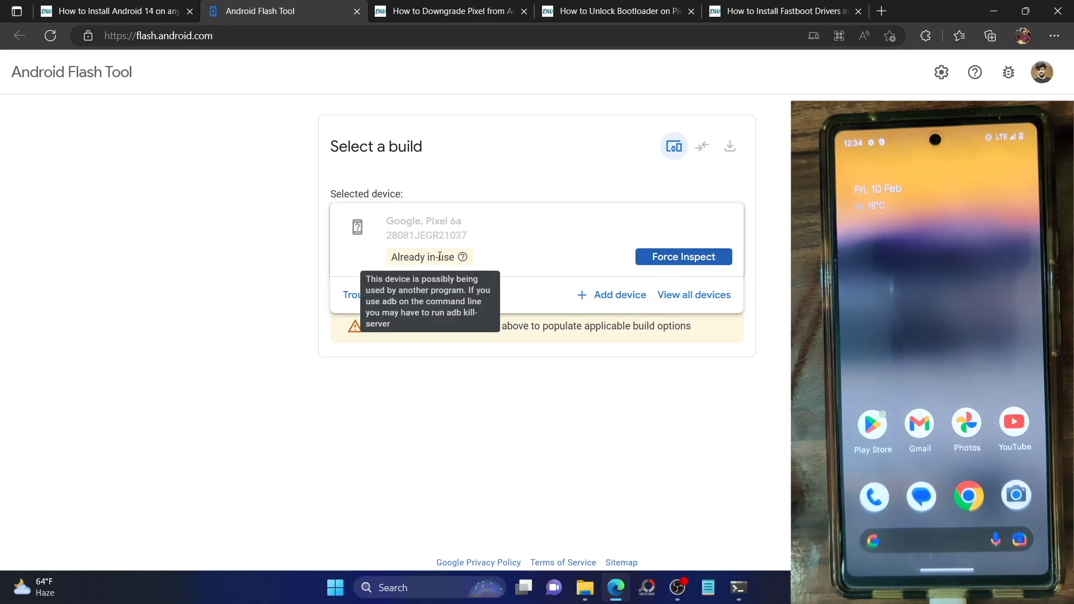
double_click(441, 256)
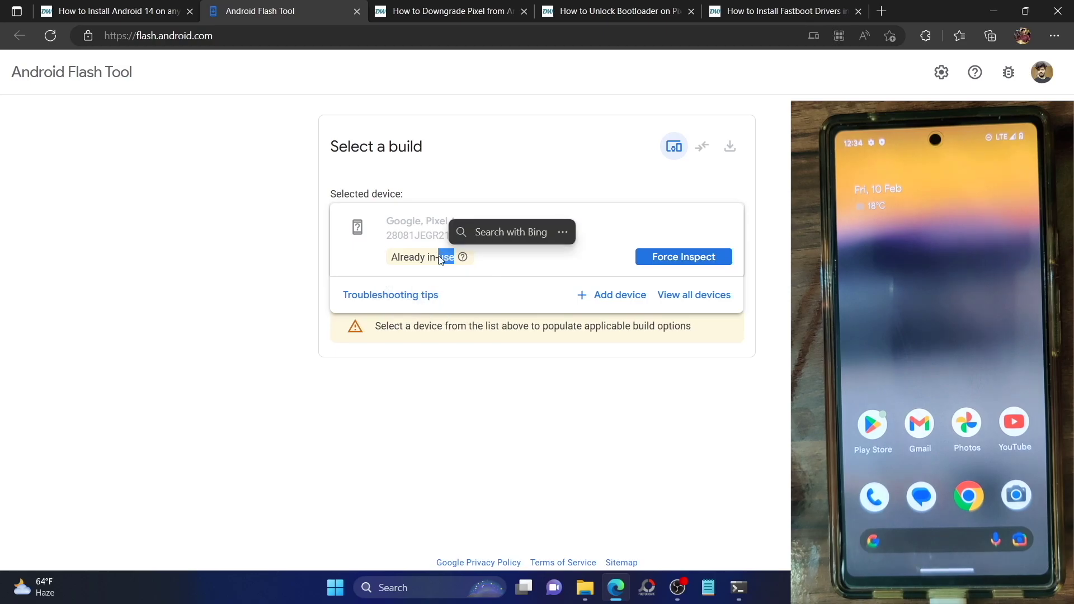
left_click(490, 262)
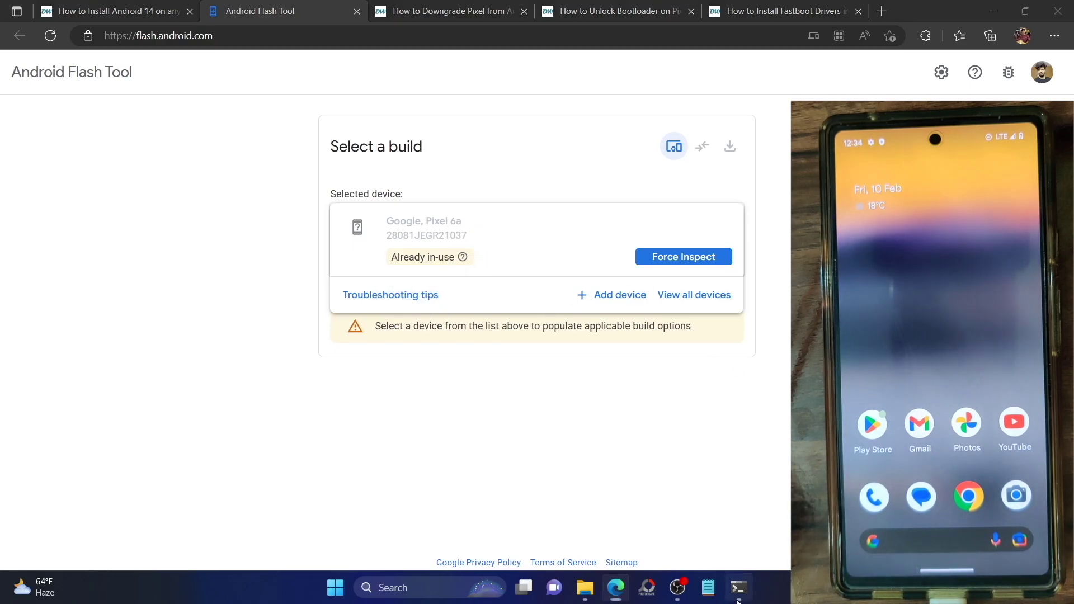
Enter the command adb kill-server in the Command Prompt and minimize its window to return to Android Flash Tool.
key("alt+Tab")
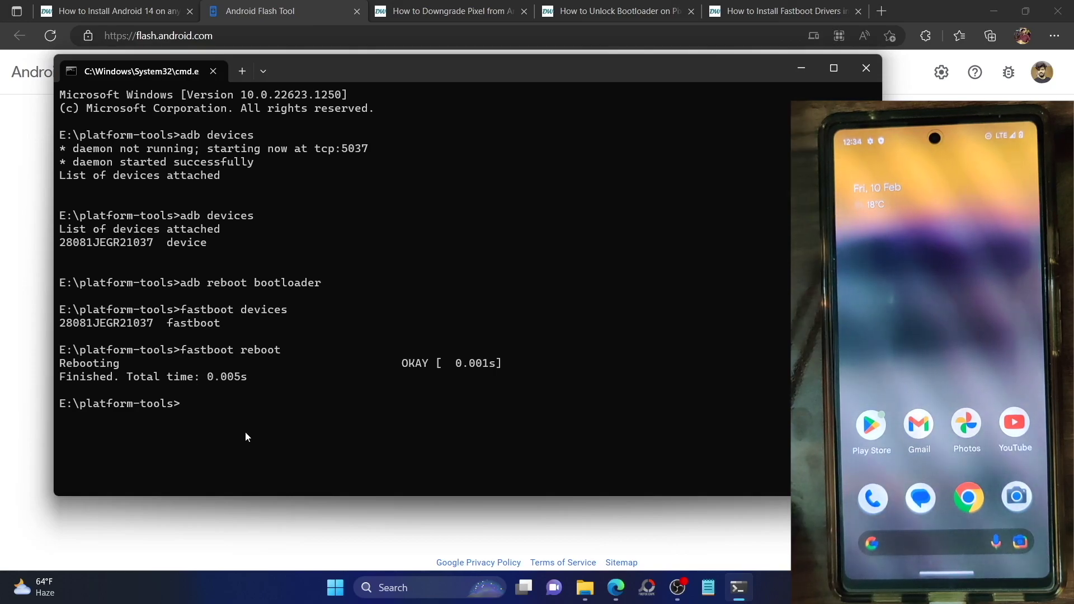
type("adb kill")
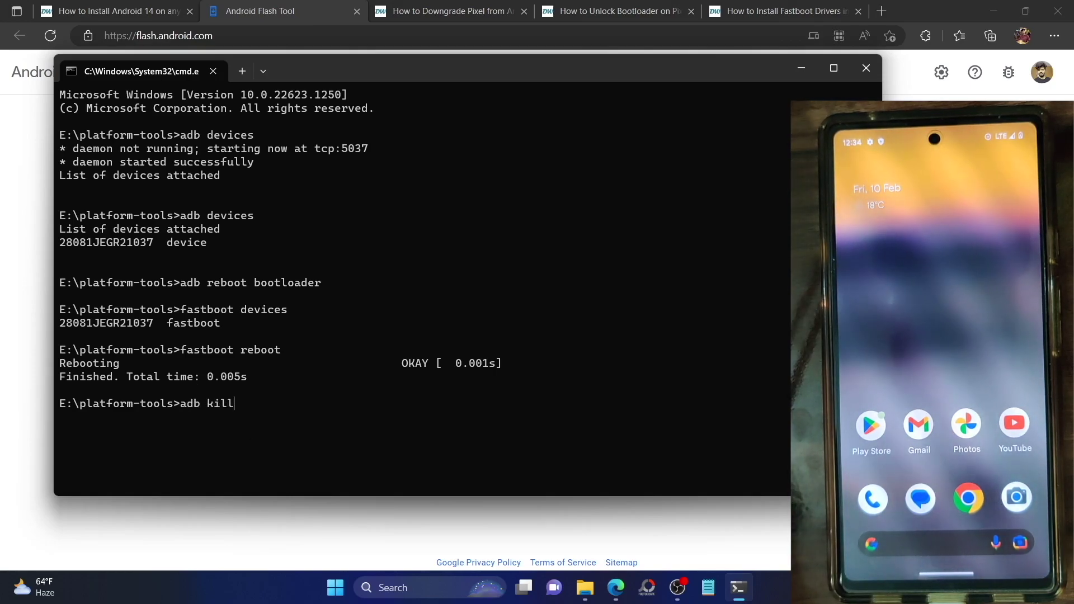
type("-server")
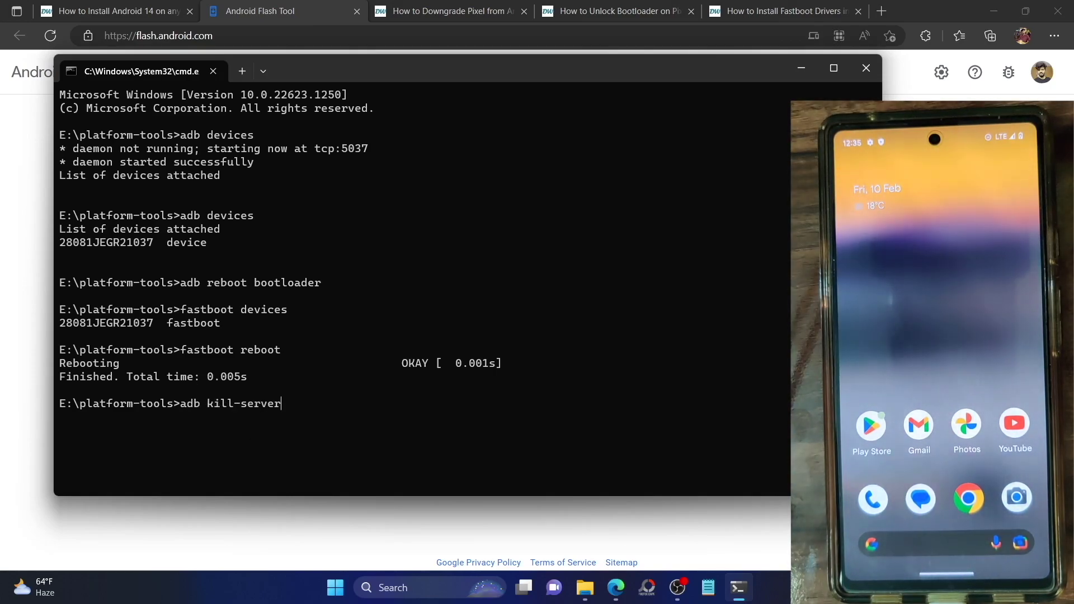
left_click(804, 80)
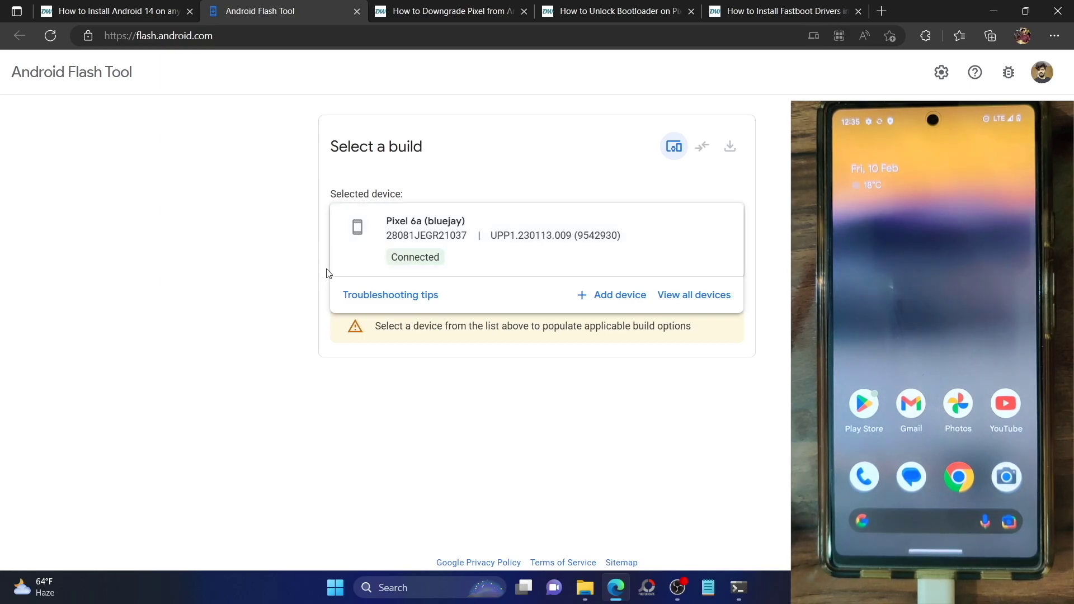
Select the connected Pixel 6a and the Android 14 Developer Preview 1 build, and turn off Lock Bootloader in its options.
left_click(534, 250)
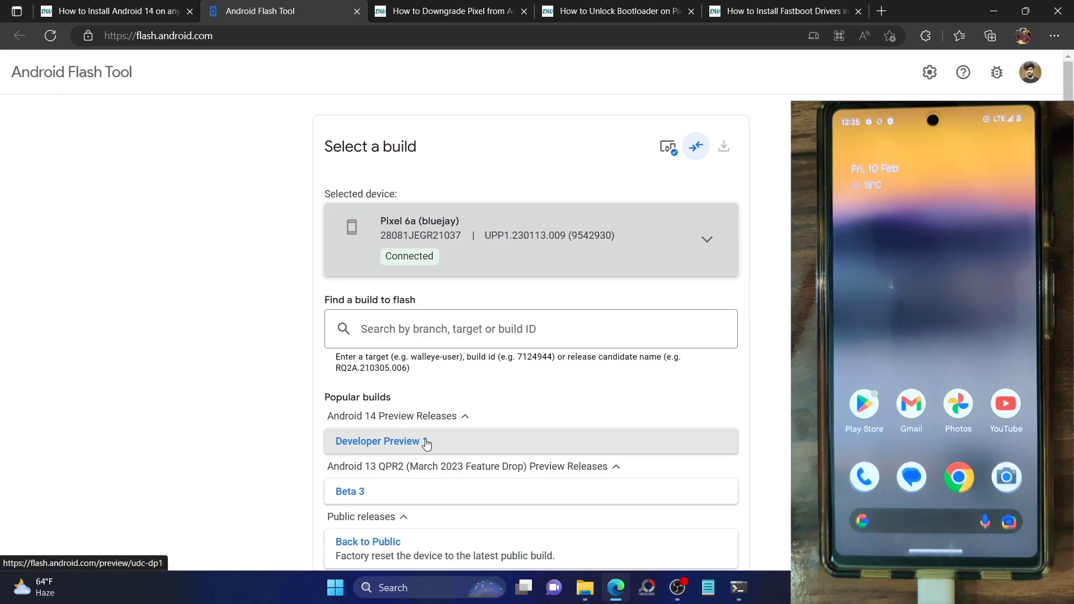
left_click(488, 443)
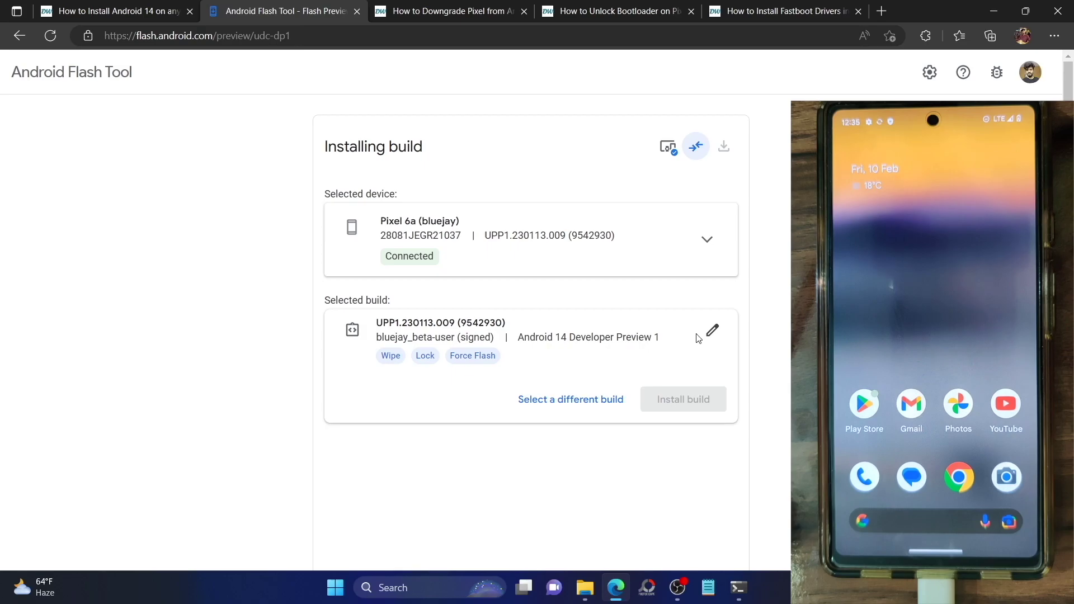
left_click(715, 334)
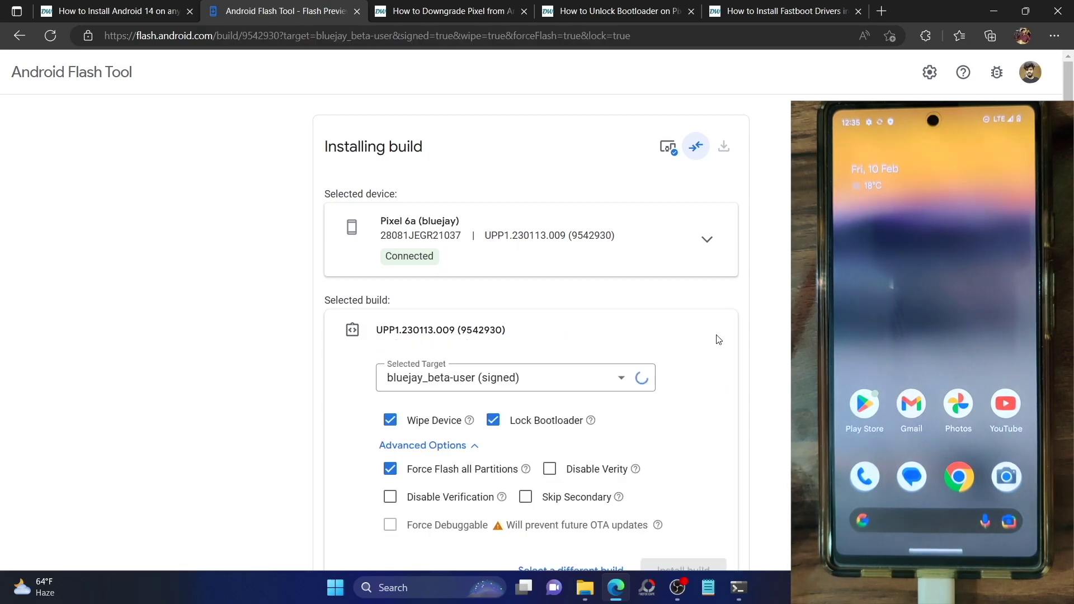
scroll(708, 339, "down", 1)
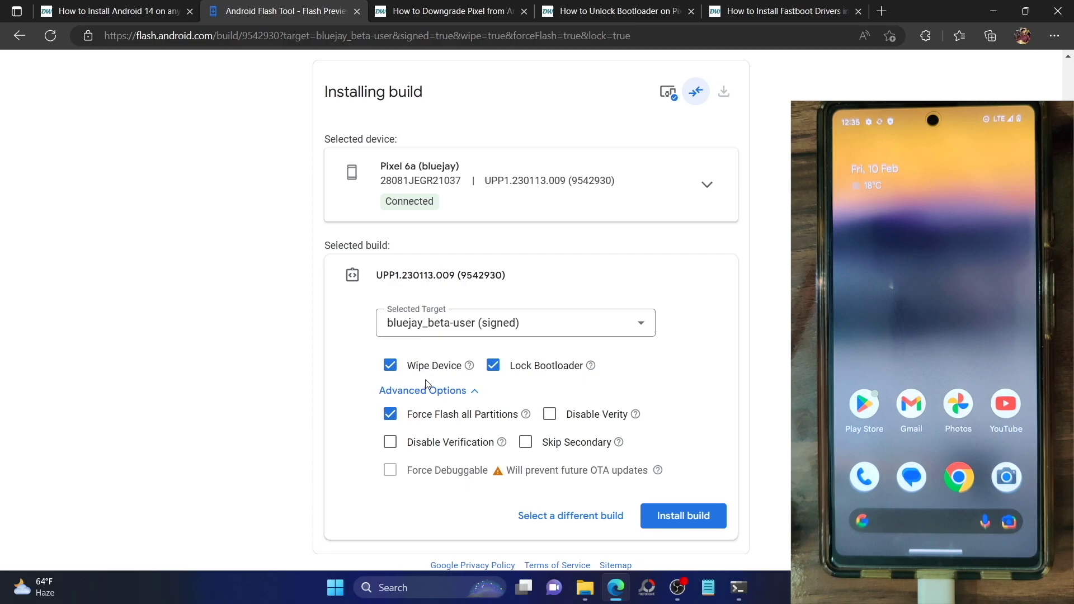
left_click(493, 366)
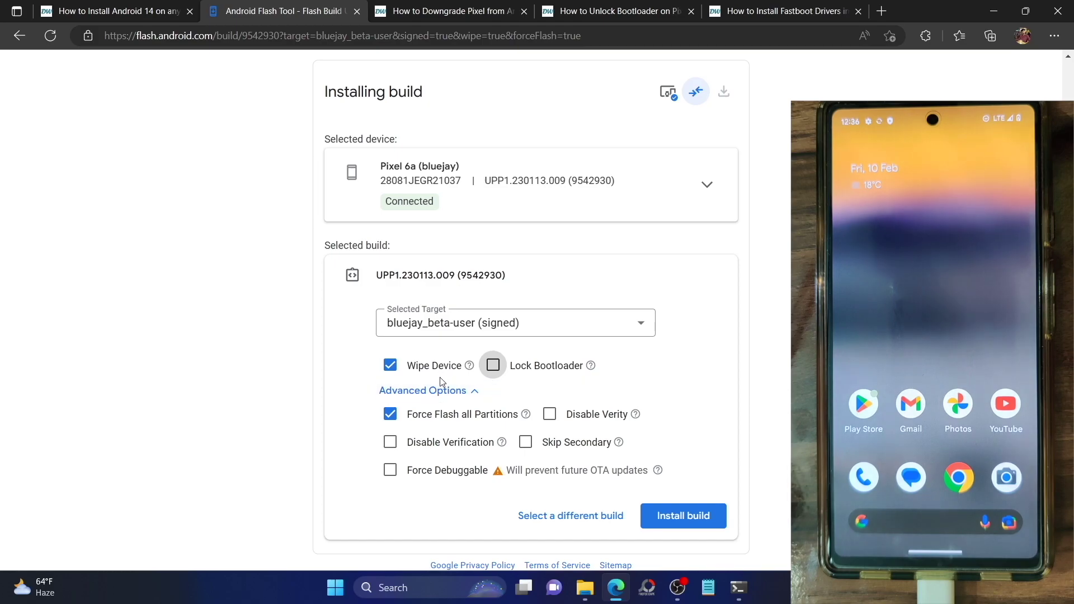
Start and confirm the installation of Android 14 Developer Preview 1, and allow notifications from flash.android.com.
left_click(689, 510)
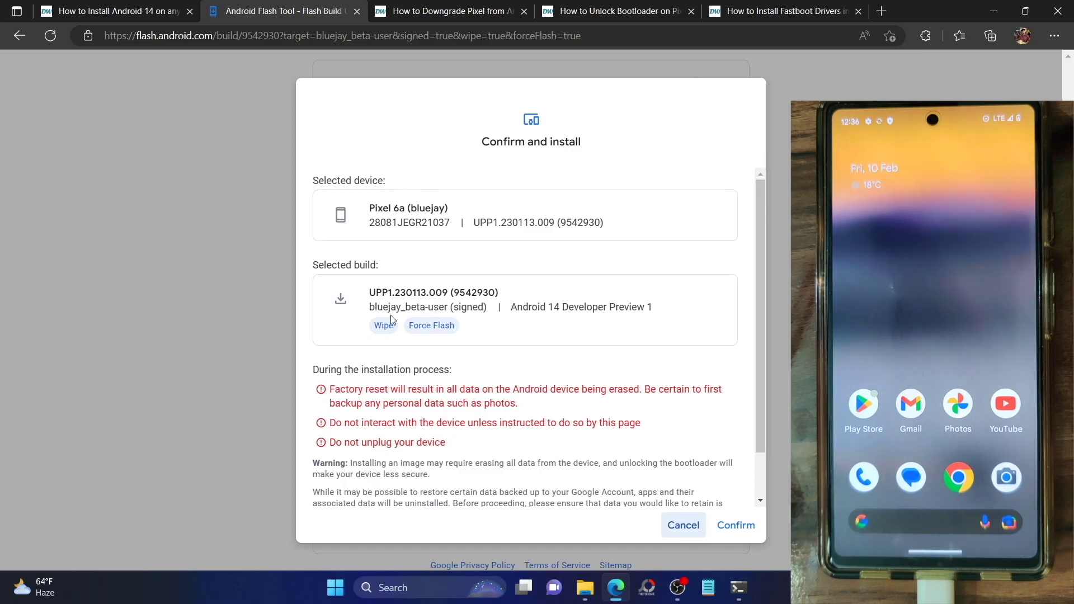
left_click_drag(514, 309, 680, 309)
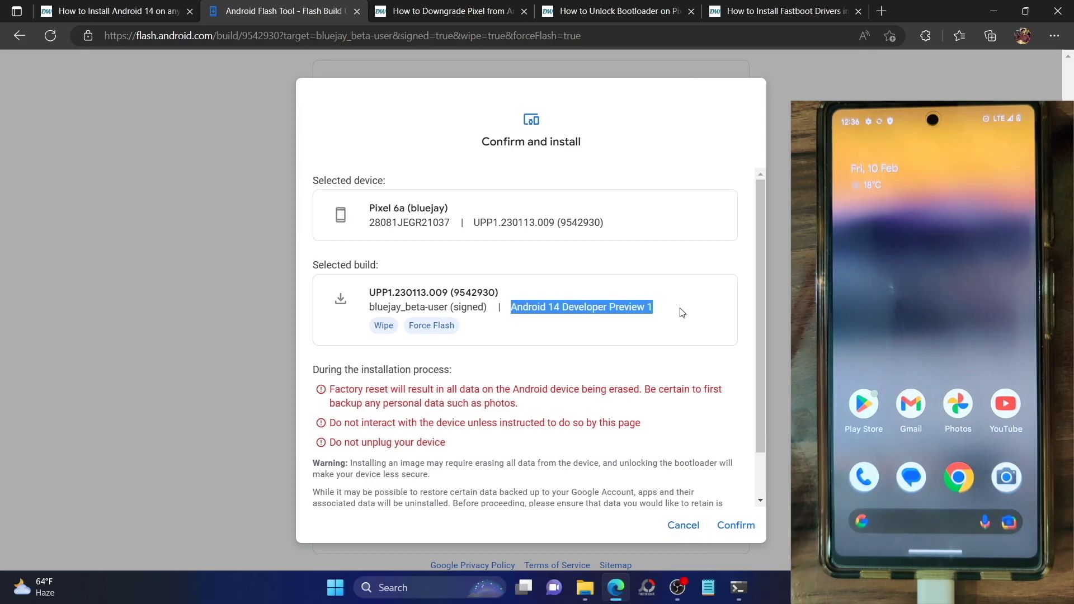
left_click(739, 525)
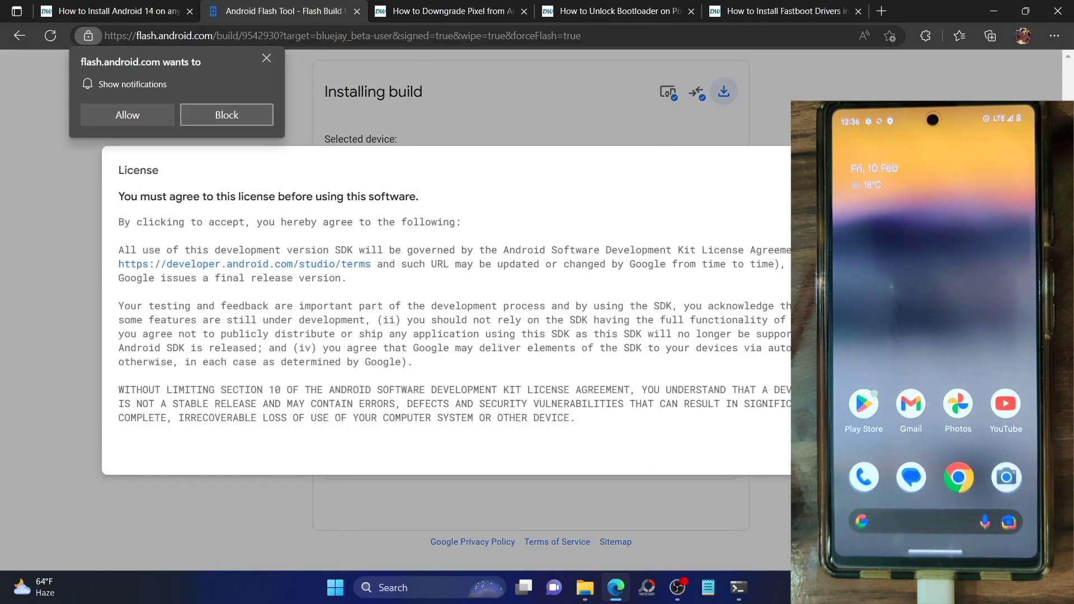
left_click(110, 115)
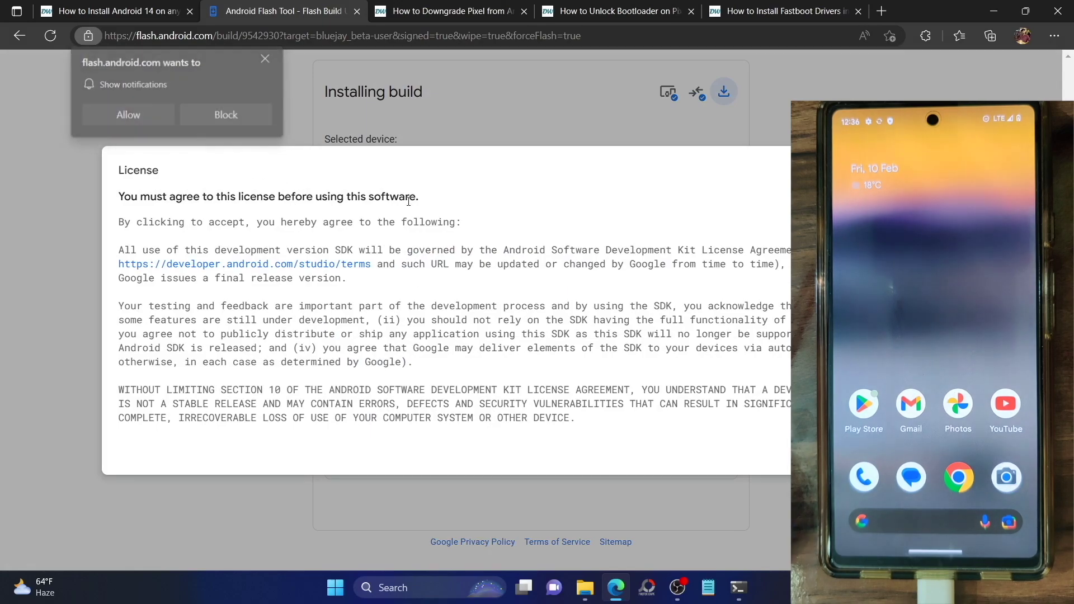
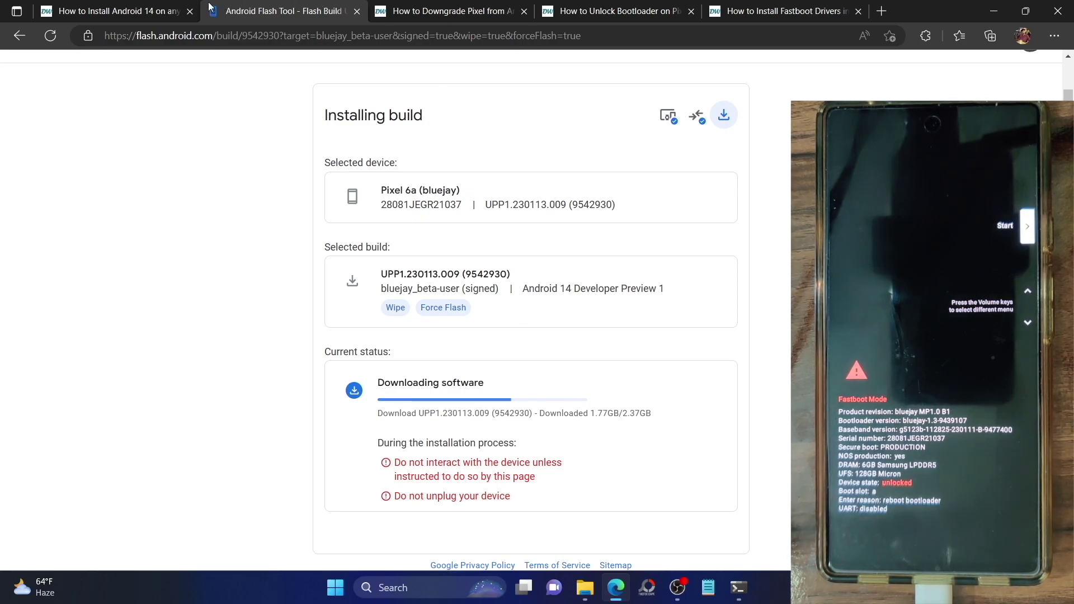
Check the installation status in Android Flash Tool, consulting the Android 14 installation guide before and after.
left_click(143, 10)
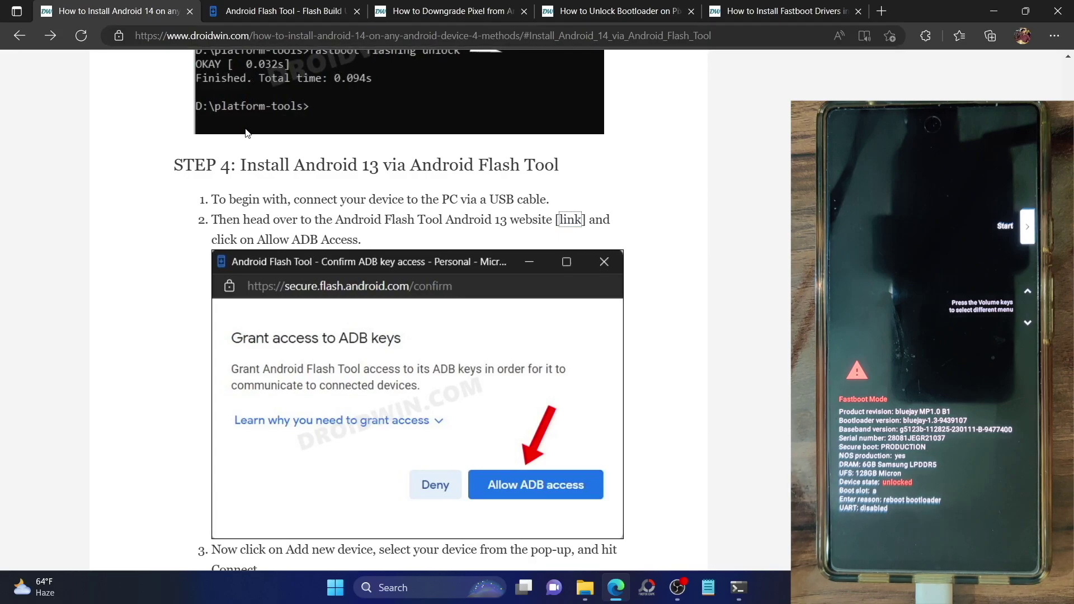
scroll(233, 155, "up", 10)
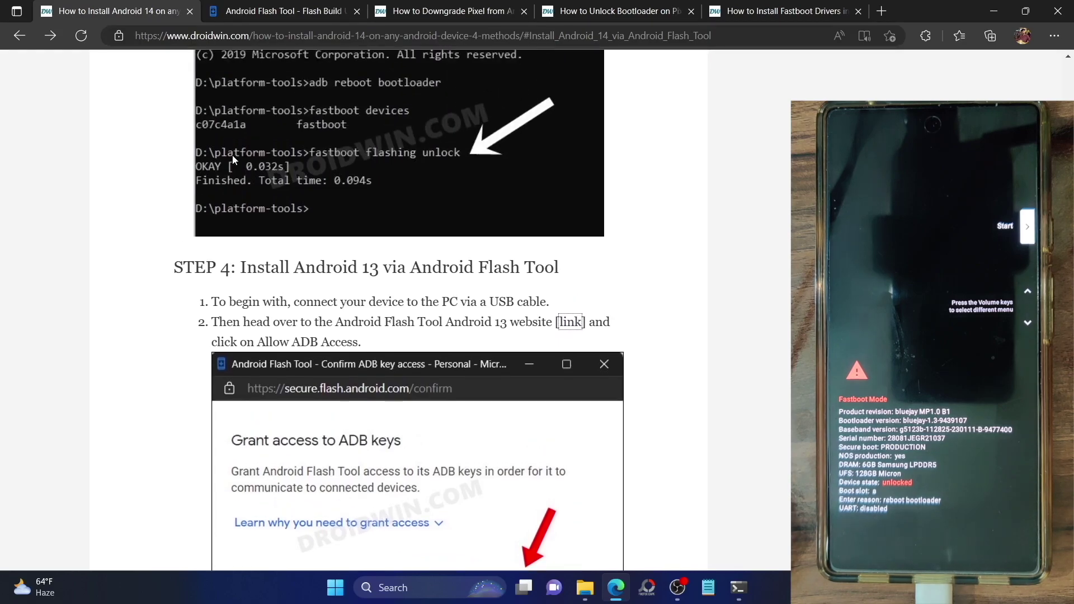
scroll(233, 156, "up", 10)
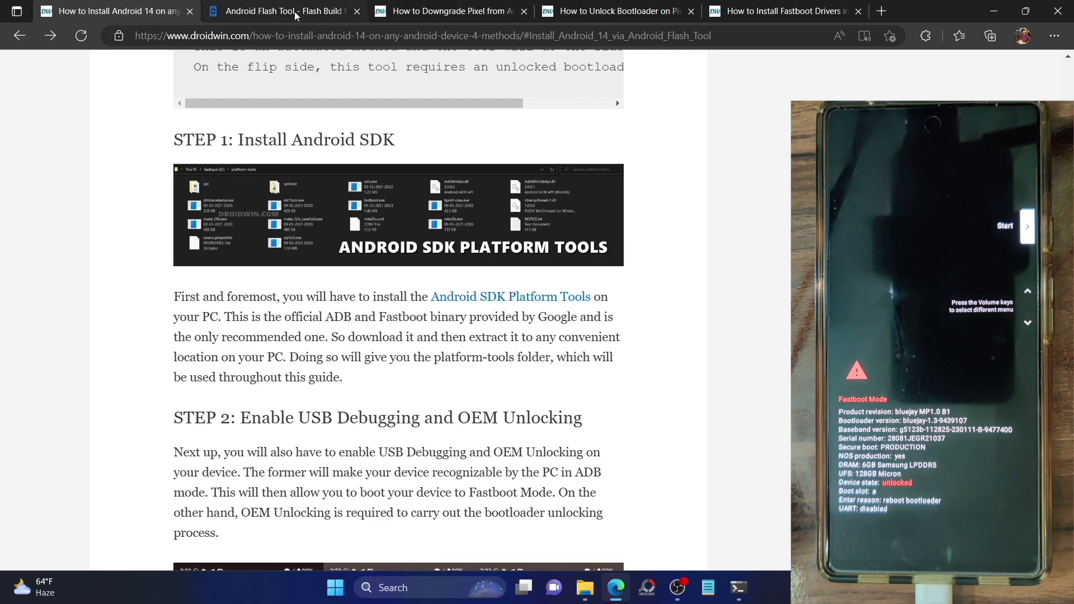
left_click(339, 5)
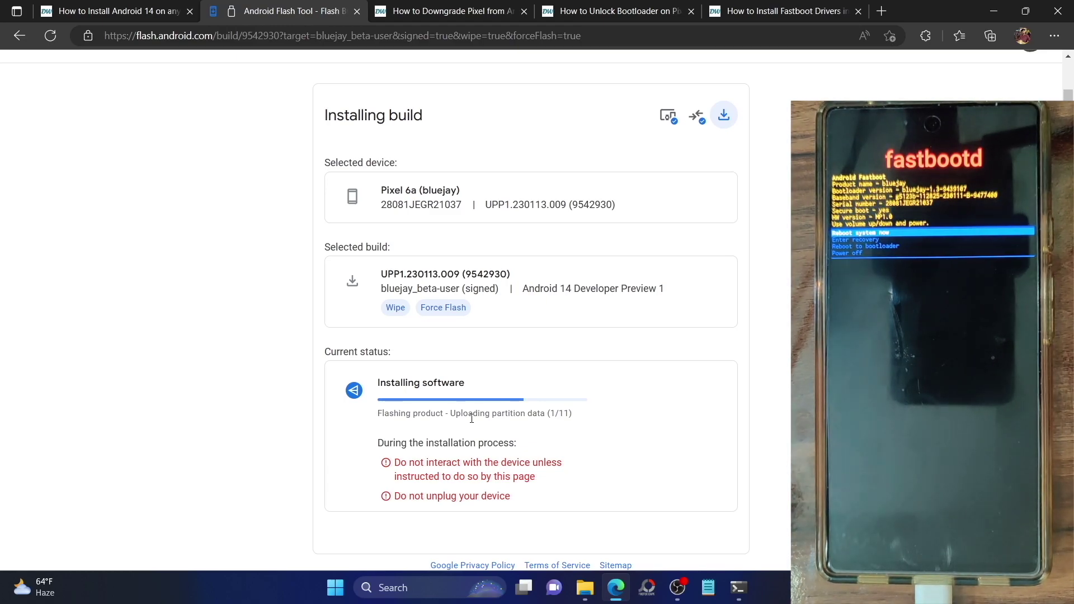
double_click(429, 414)
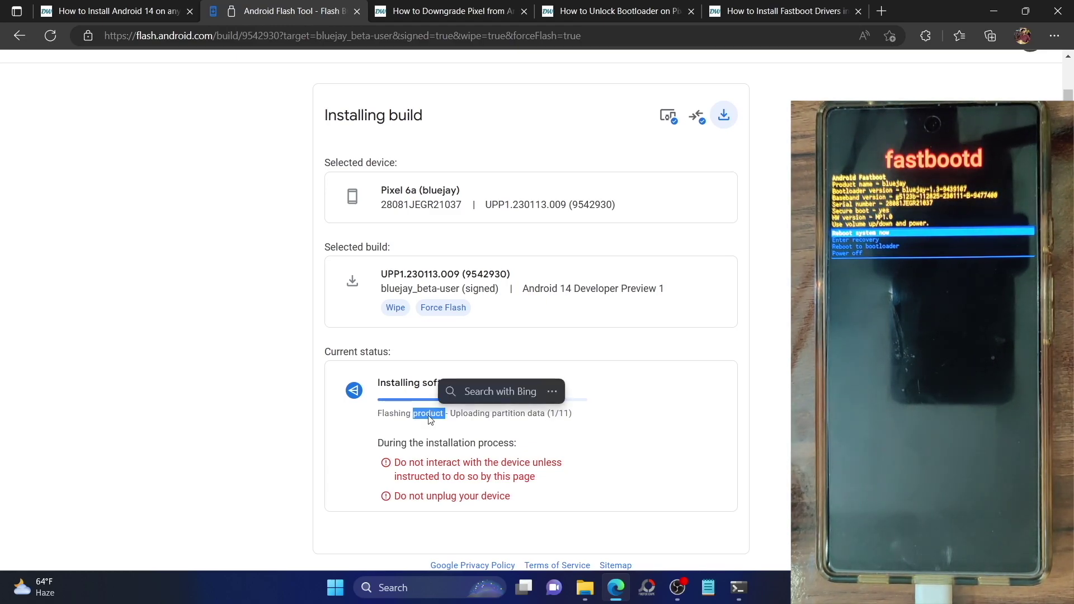
left_click(471, 417)
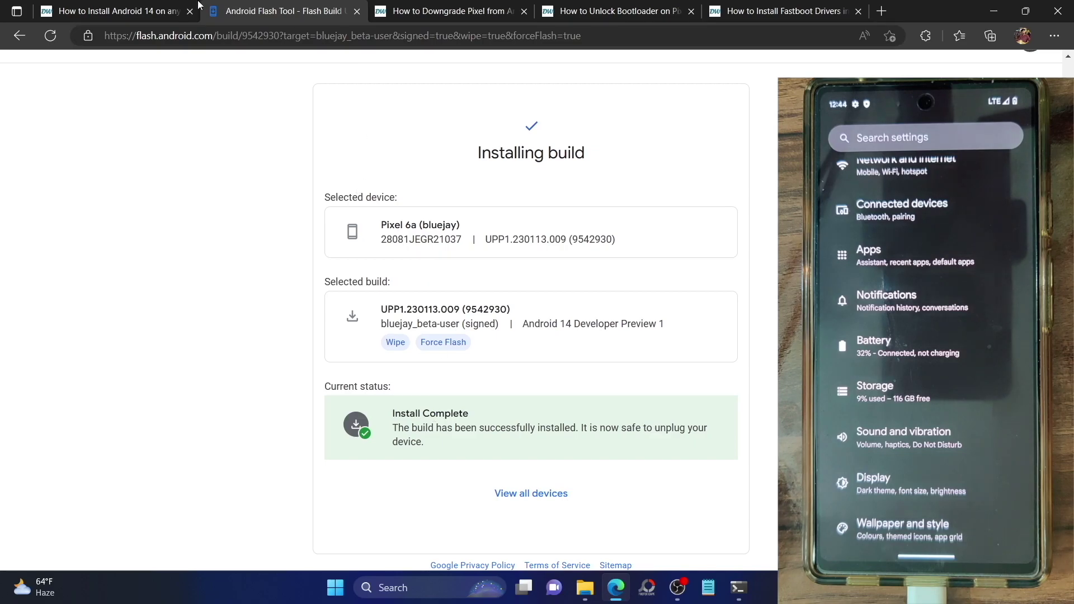
left_click(148, 7)
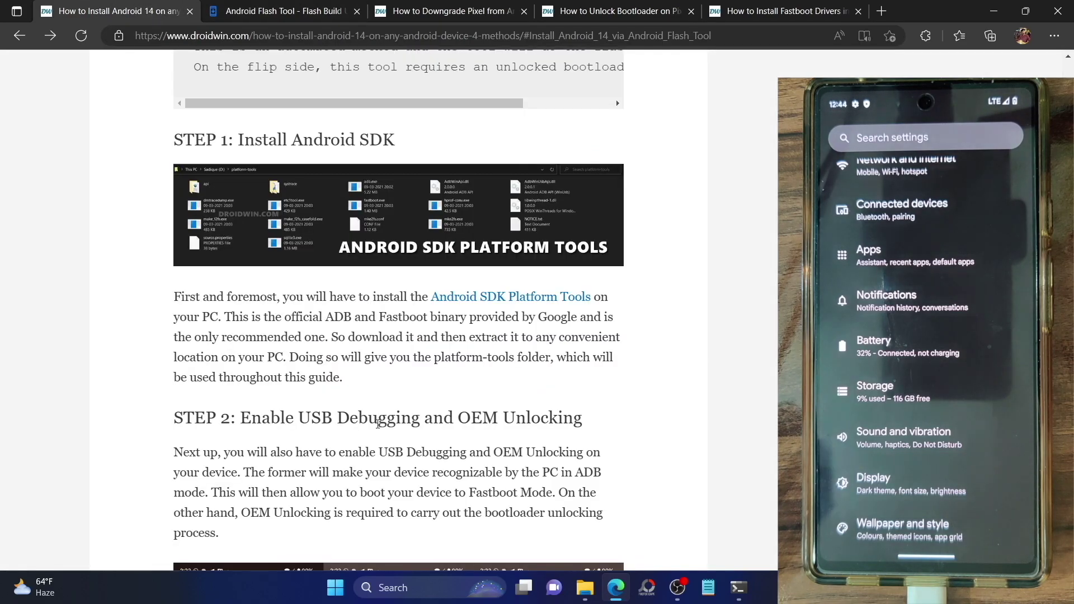